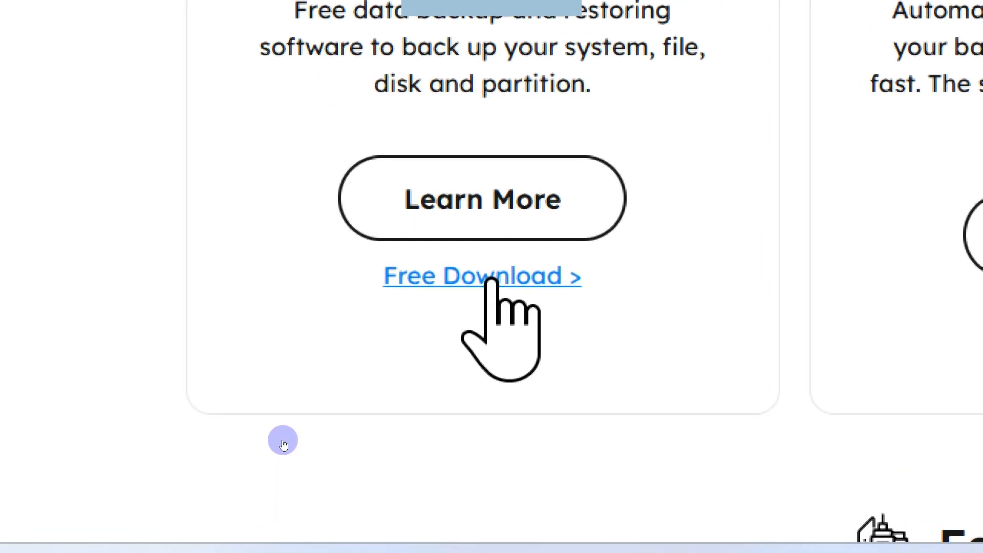
Download the free Todo Backup installer (3.0 MB) and confirm it finished in the downloads list
left_click(491, 279)
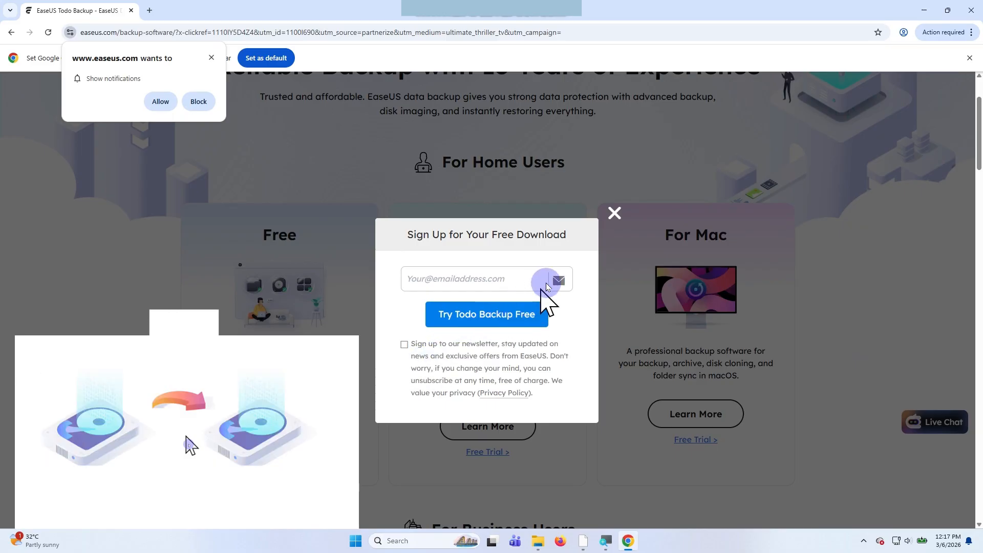
left_click(614, 214)
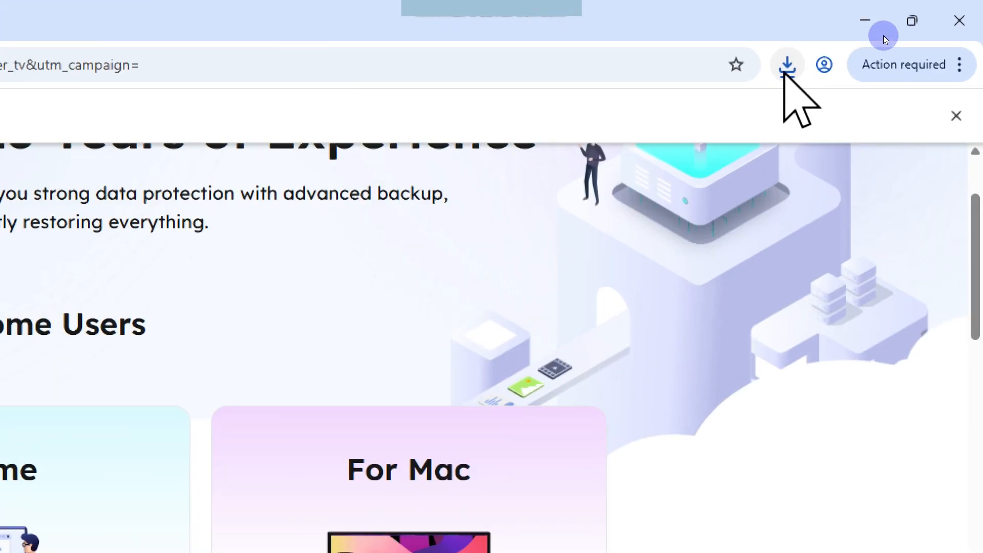
left_click(885, 32)
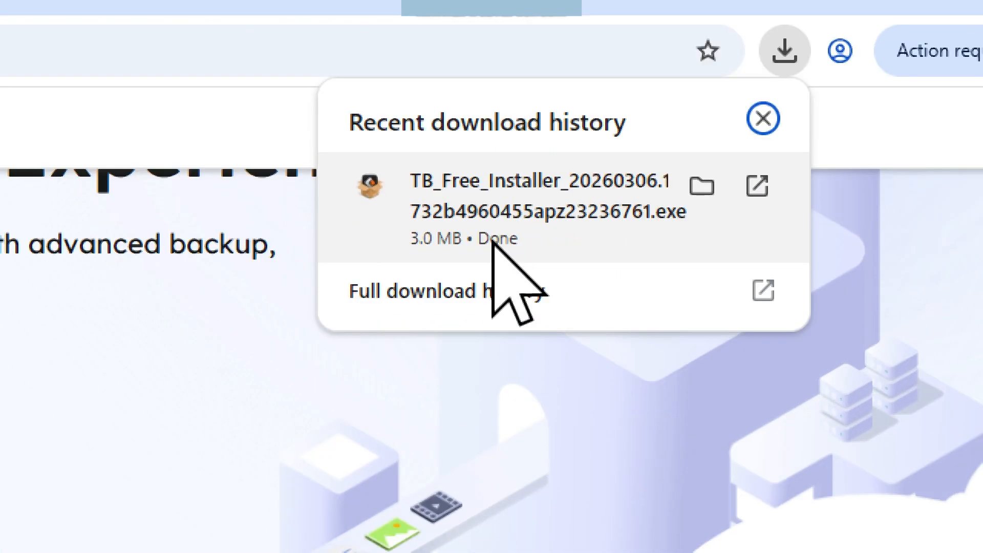
Run the downloaded TB_Free_Installer .exe, install Todo Backup, and start the program
left_click(492, 240)
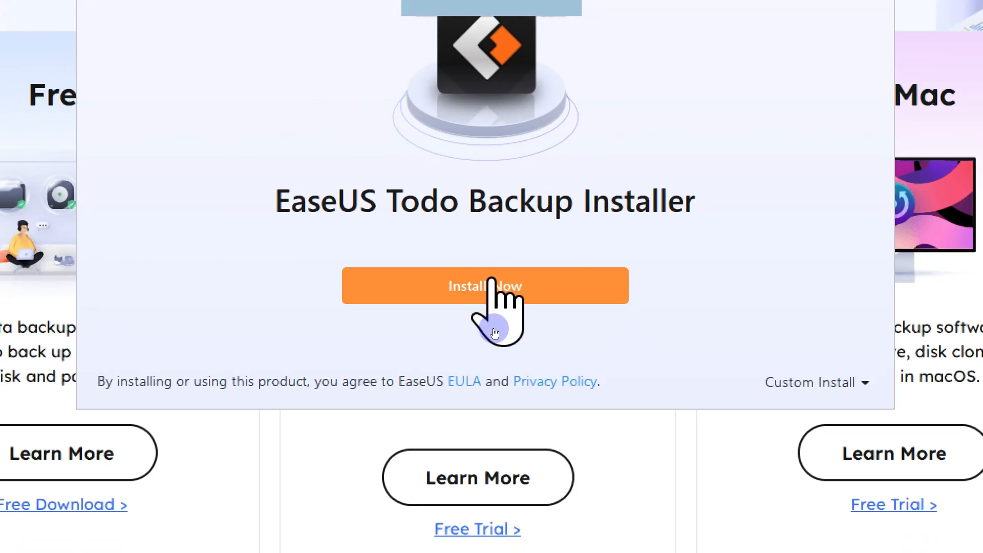
left_click(461, 450)
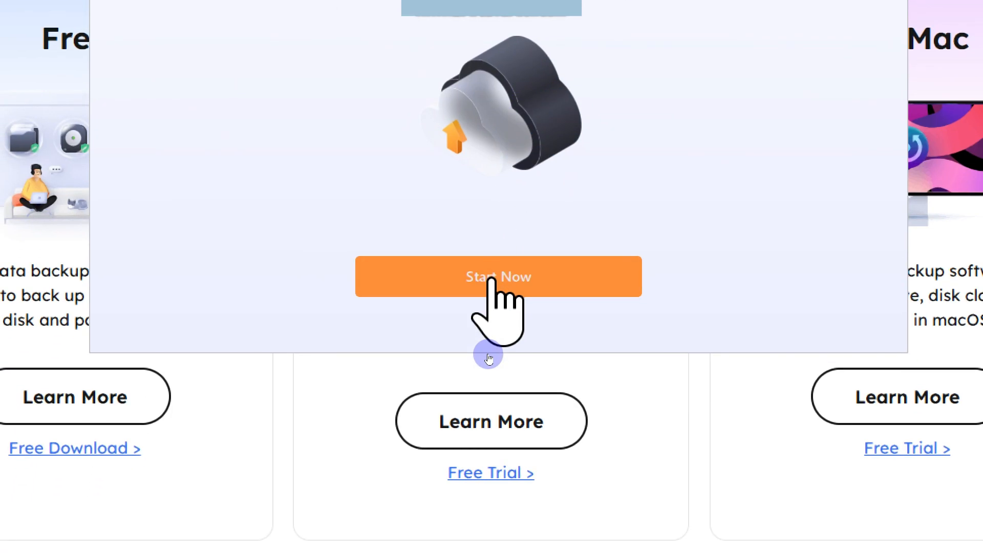
left_click(491, 280)
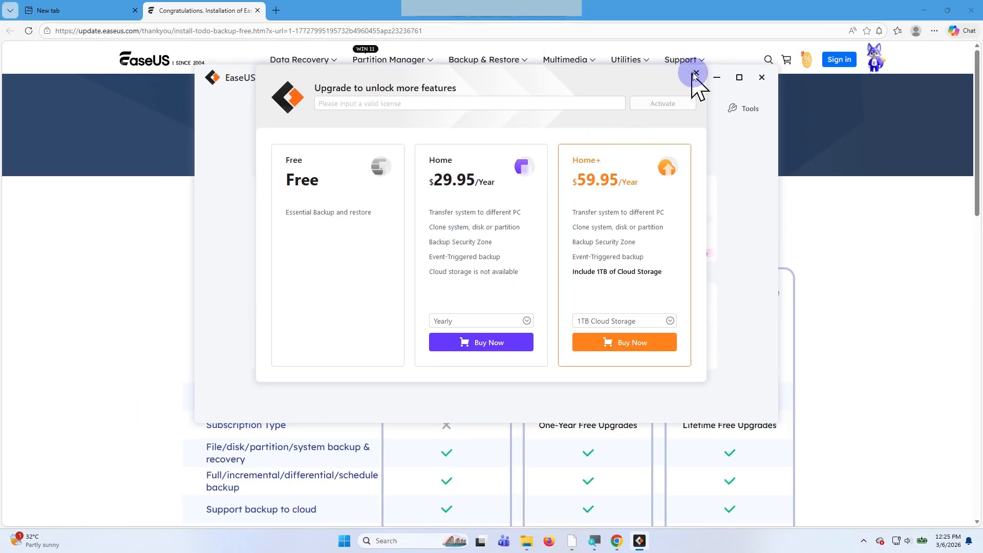
Close the upgrade offer and begin a new backup task from the welcome screen
left_click(695, 73)
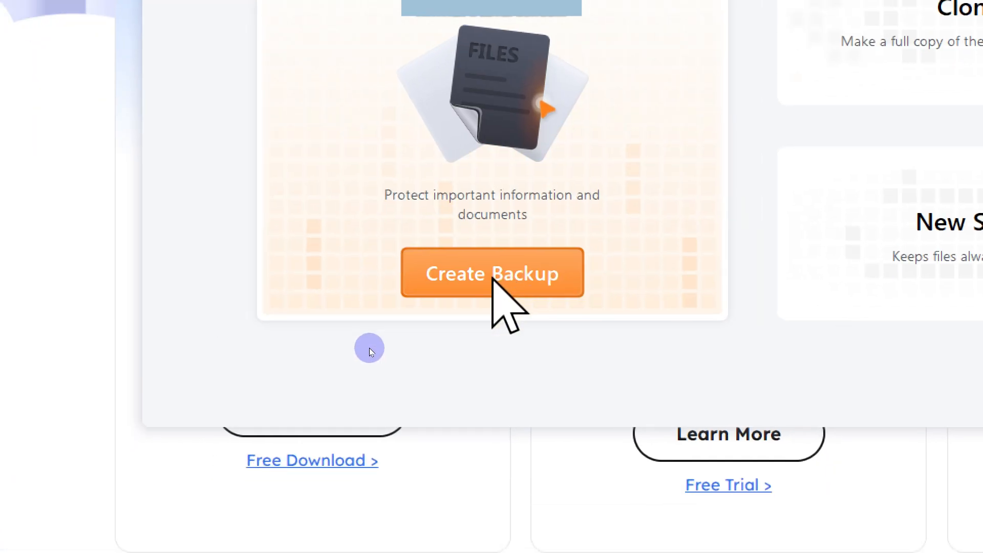
left_click(493, 274)
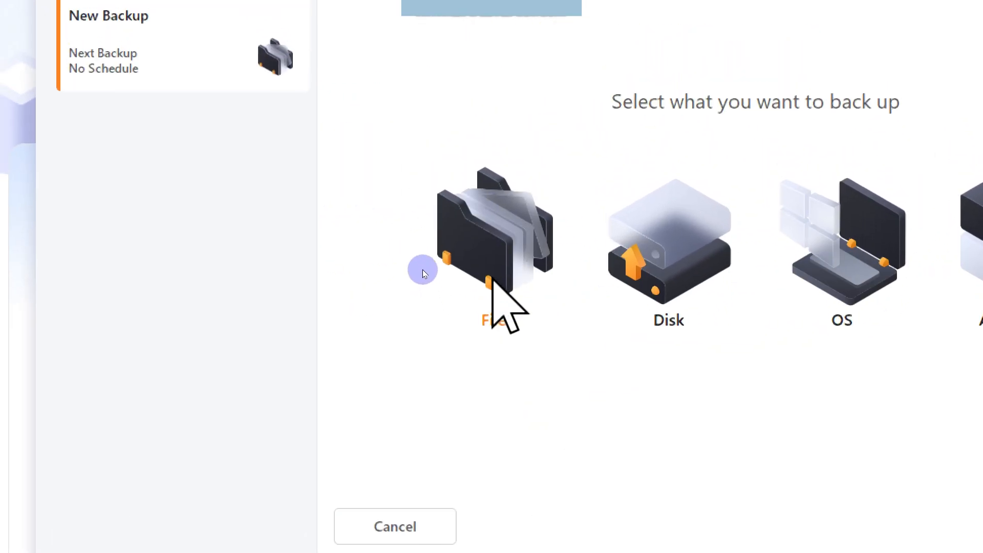
Choose a File backup and browse to the work folder inside My Documents
left_click(422, 270)
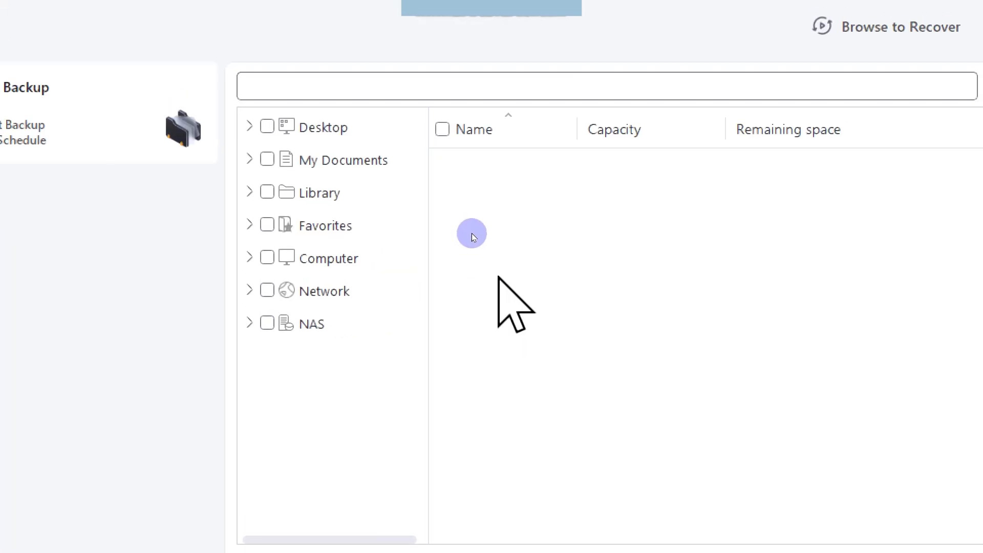
left_click(487, 274)
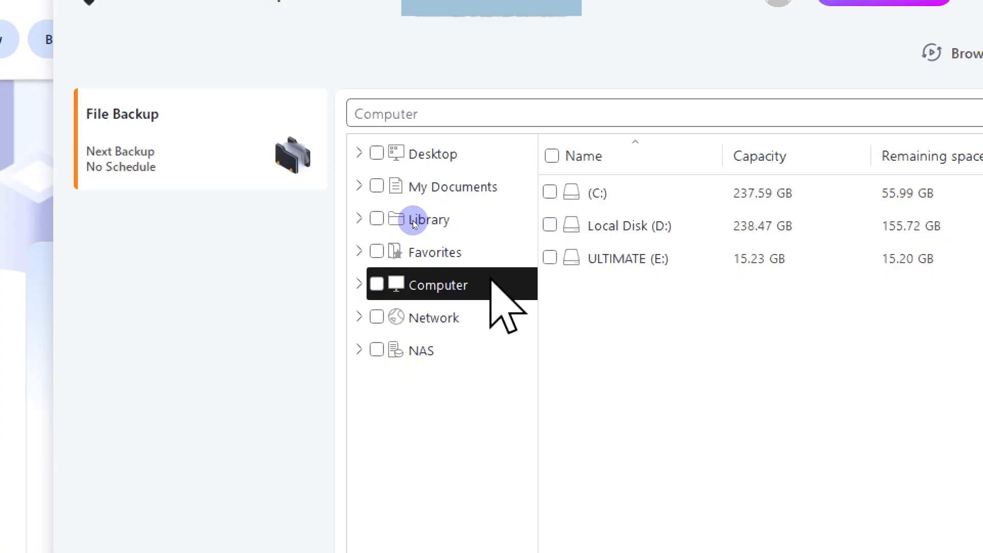
left_click(490, 279)
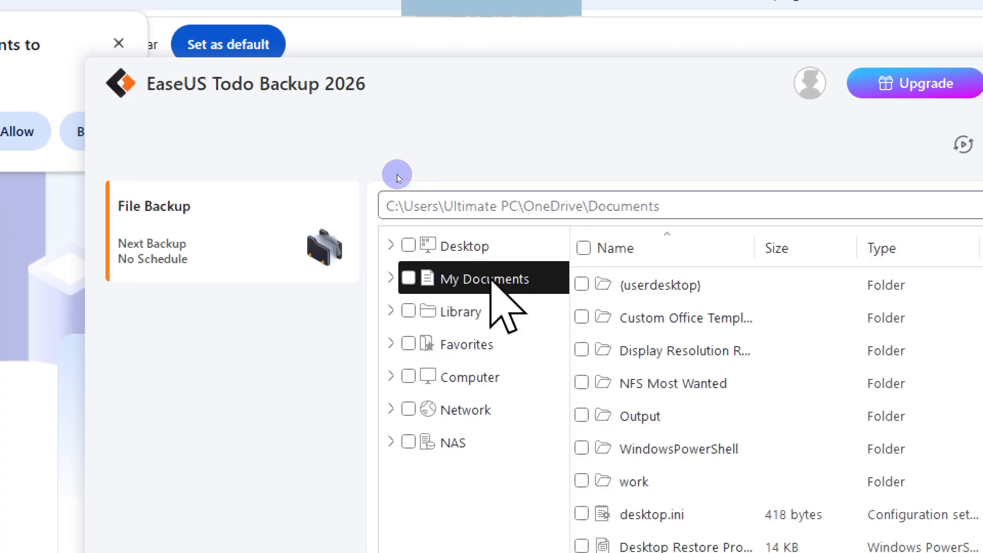
double_click(471, 280)
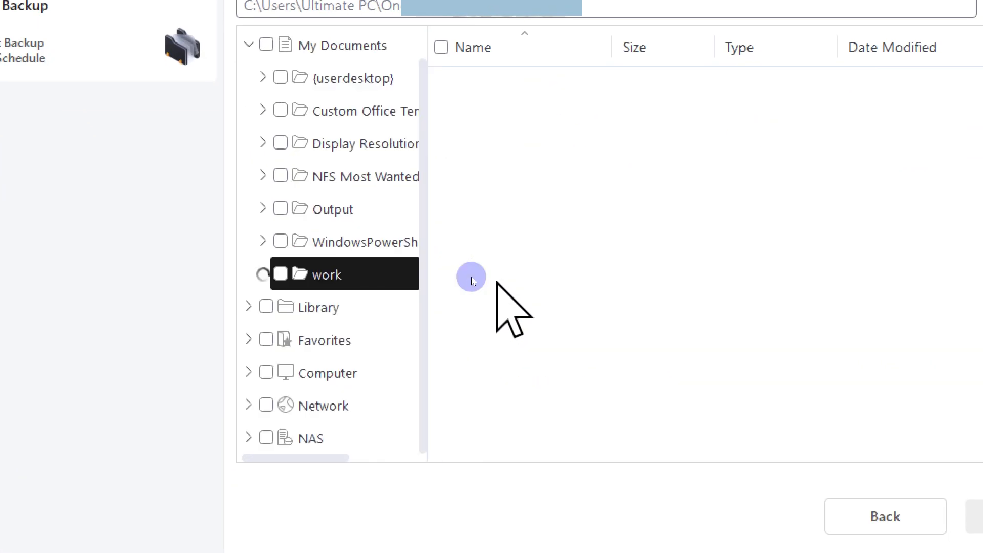
Select all seven .ps1 scripts, including SafeShield and both DriveCraft files, as the backup source
left_click(465, 308)
left_click(494, 279)
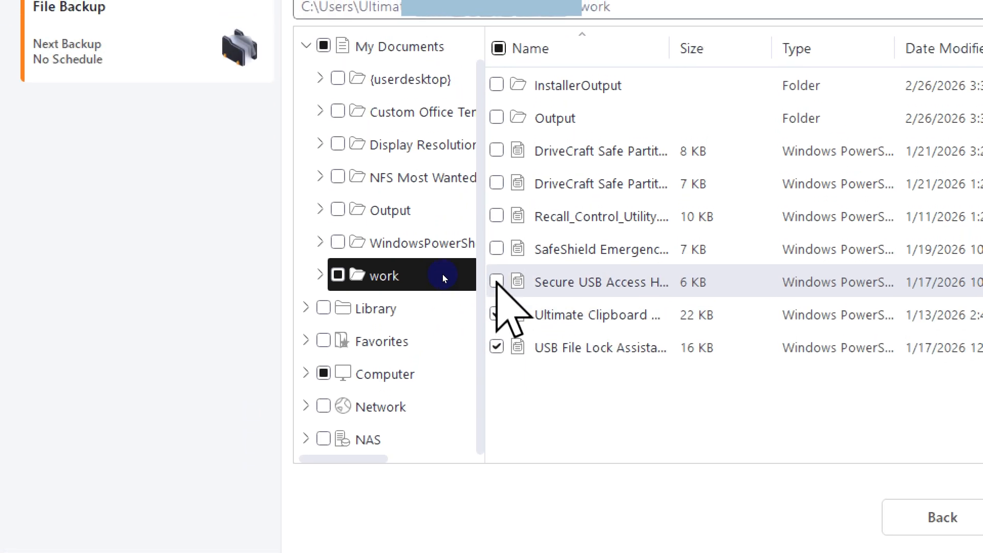
left_click(494, 246)
left_click(493, 213)
left_click(495, 256)
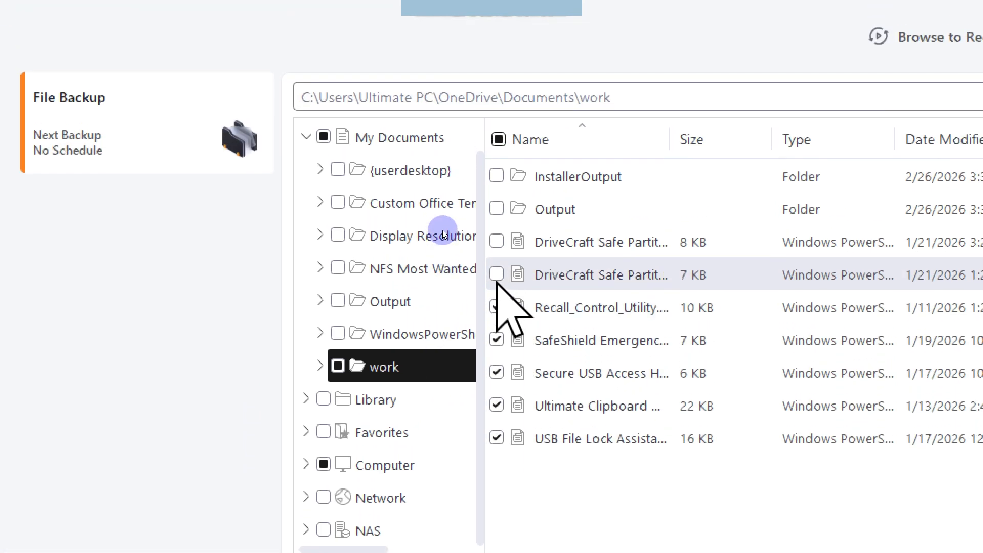
left_click(495, 223)
left_click(499, 282)
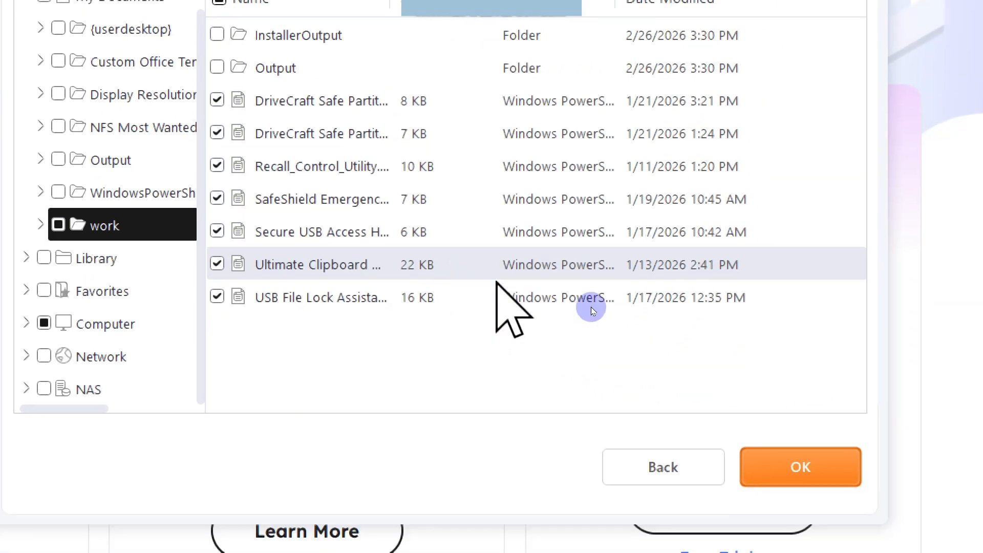
left_click(490, 271)
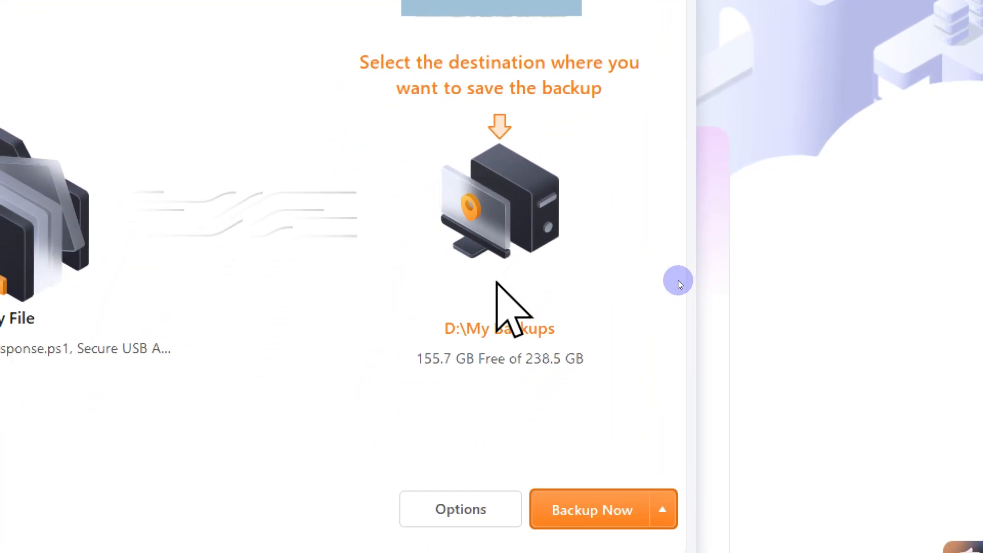
Click the D:\My Backups destination to see the available backup locations
left_click(449, 369)
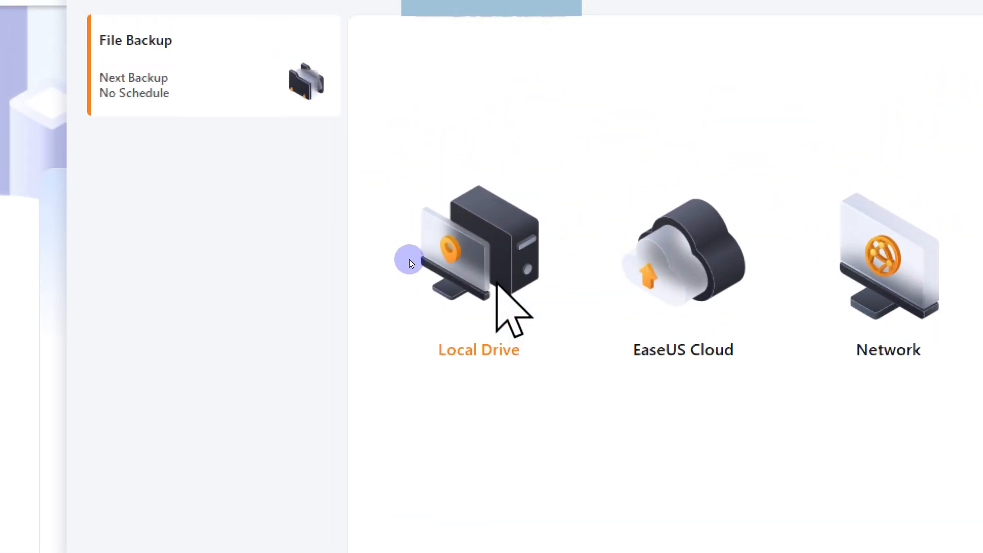
Set the backup destination to the local ULTIMATE (E:) drive, creating the My Backups folder
left_click(410, 260)
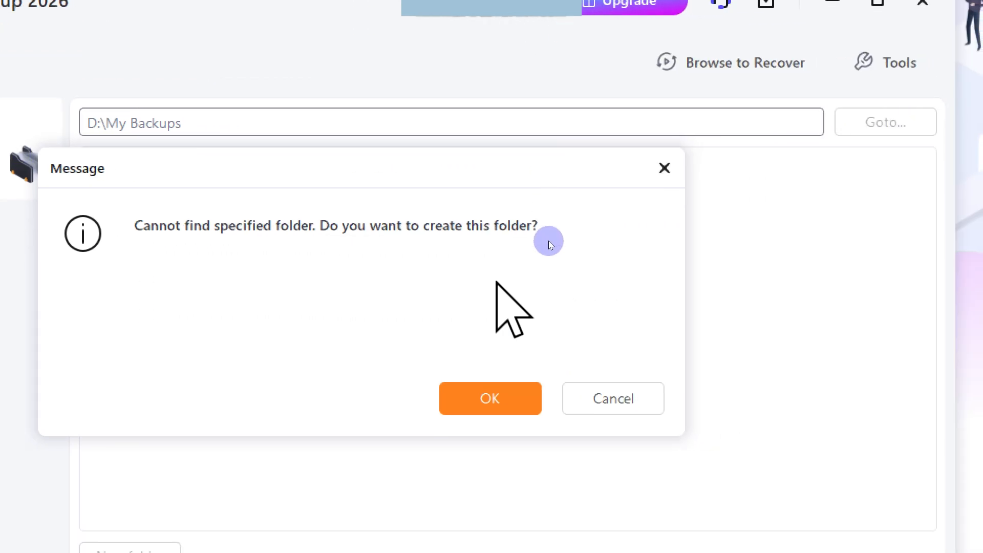
left_click(546, 276)
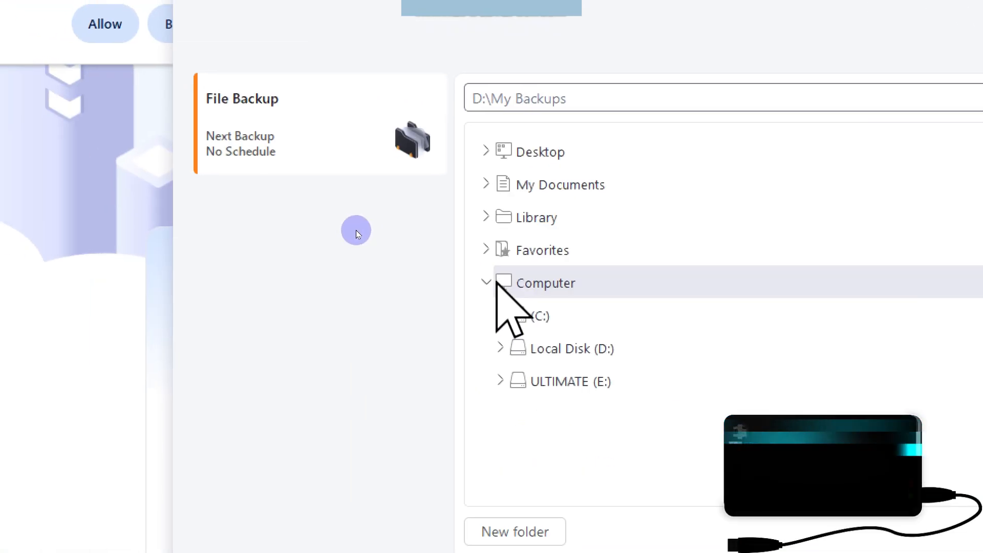
left_click(495, 313)
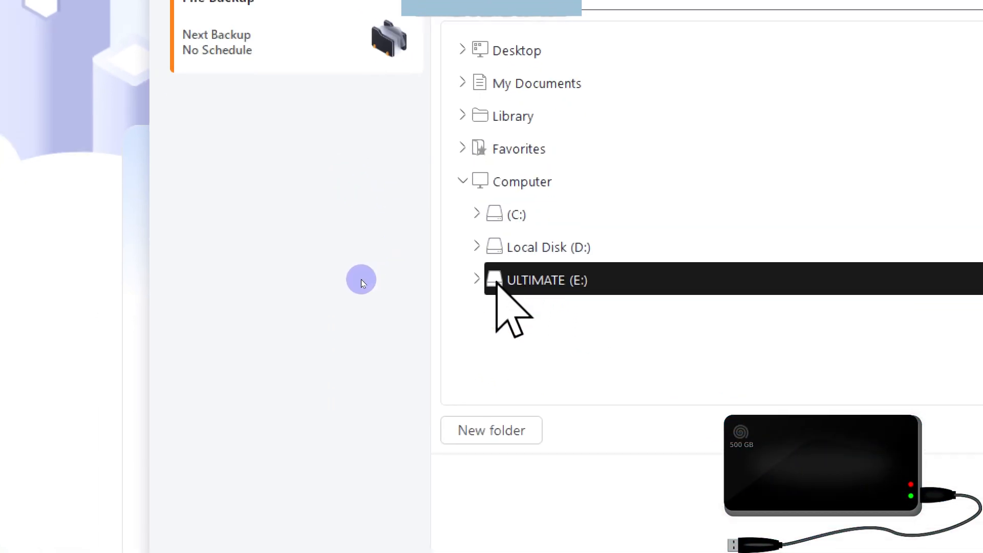
left_click(455, 311)
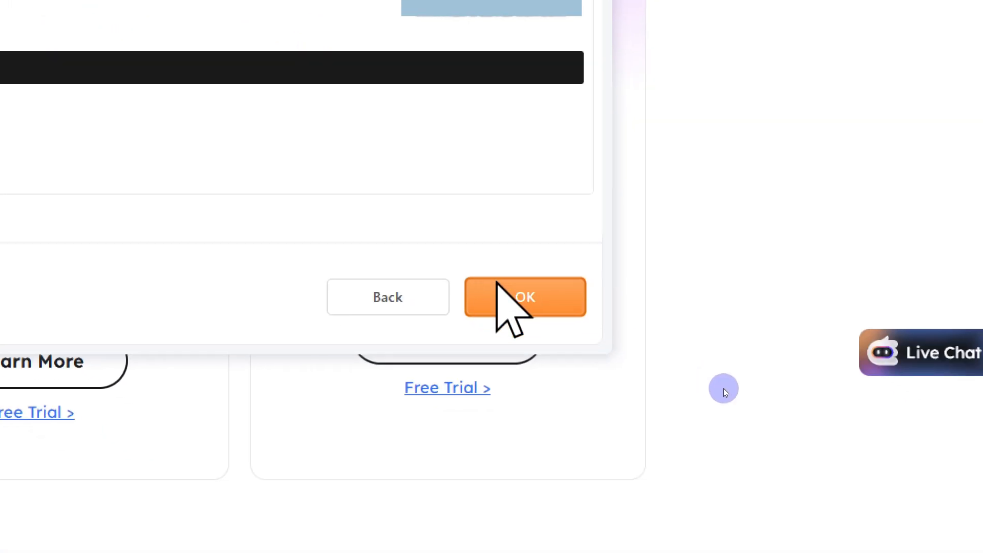
left_click(497, 284)
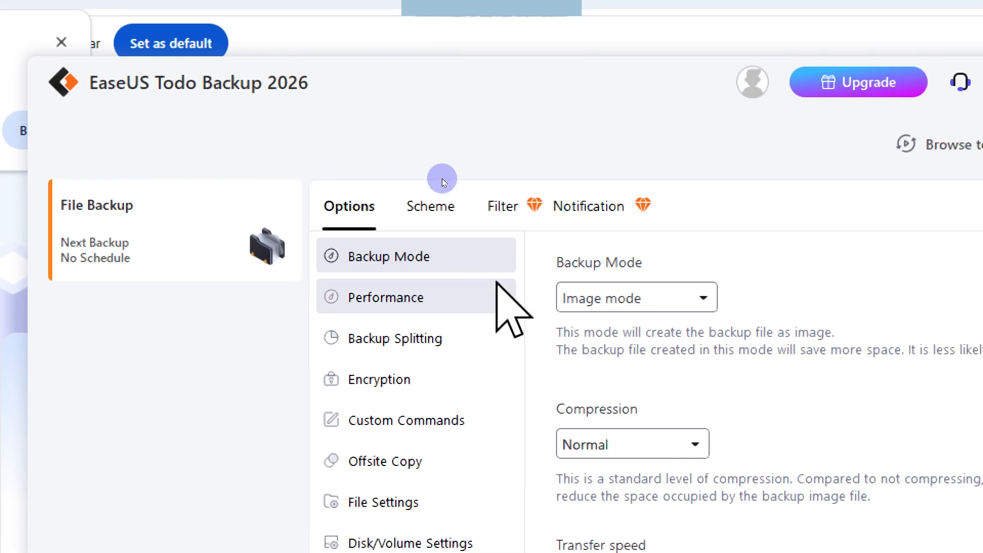
Keep Image backup mode and Normal compression in the backup options
left_click(499, 276)
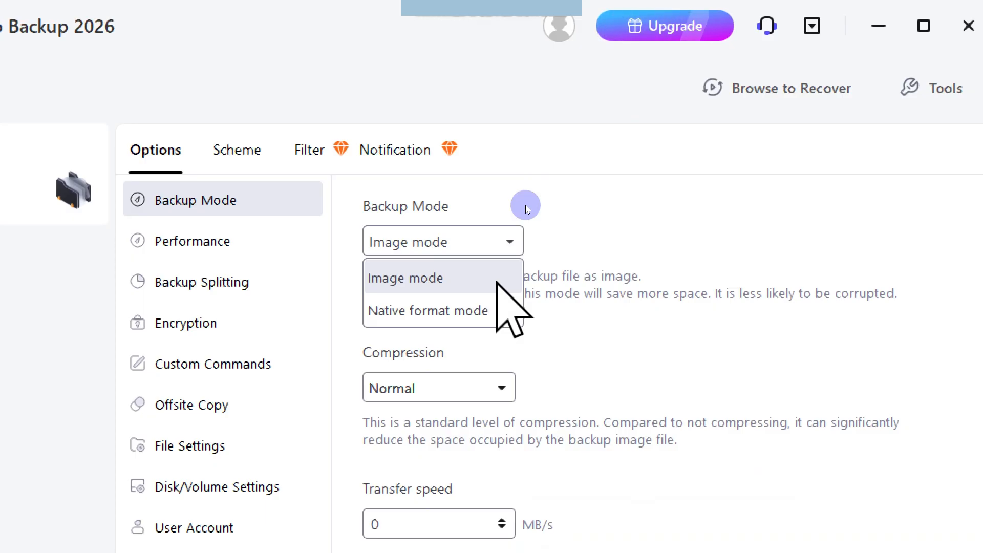
left_click(527, 208)
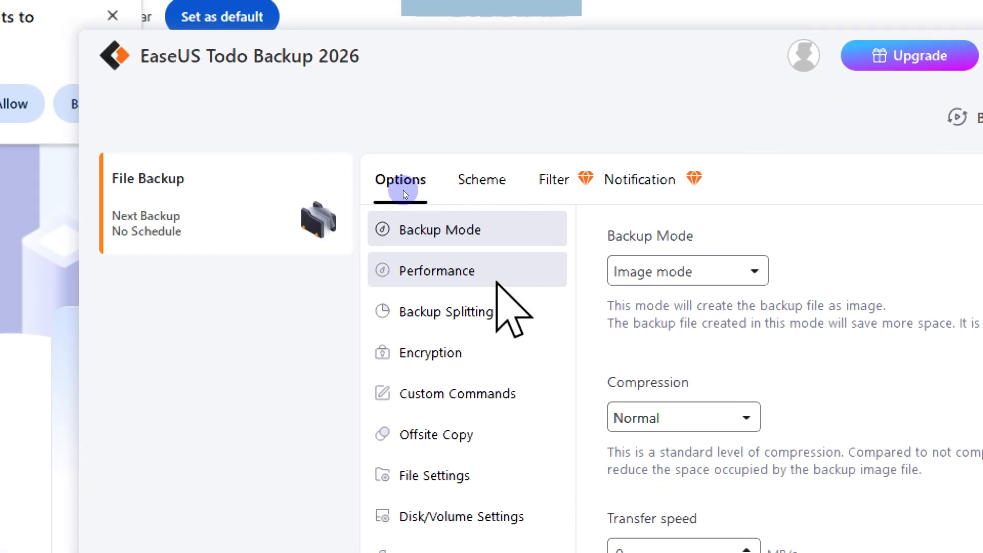
left_click(497, 277)
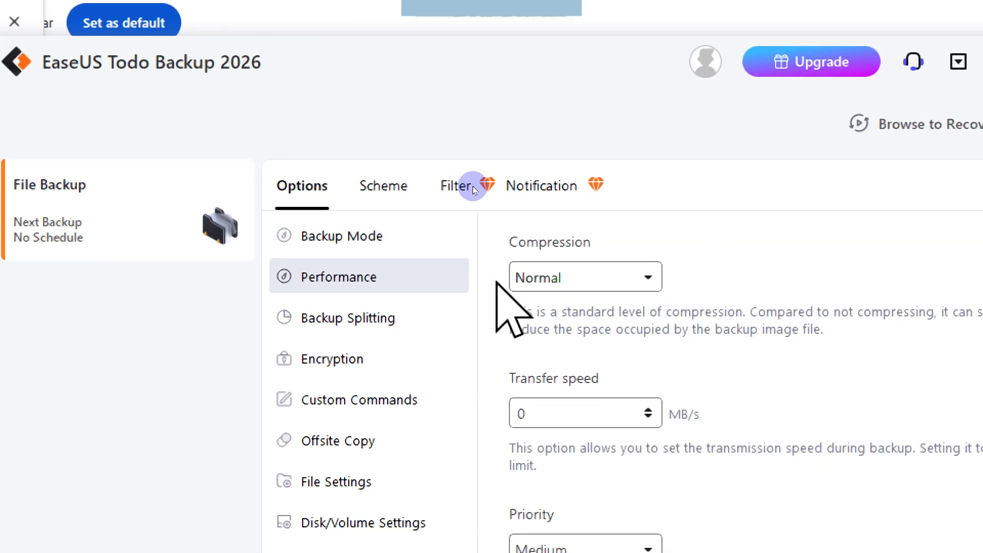
left_click(704, 270)
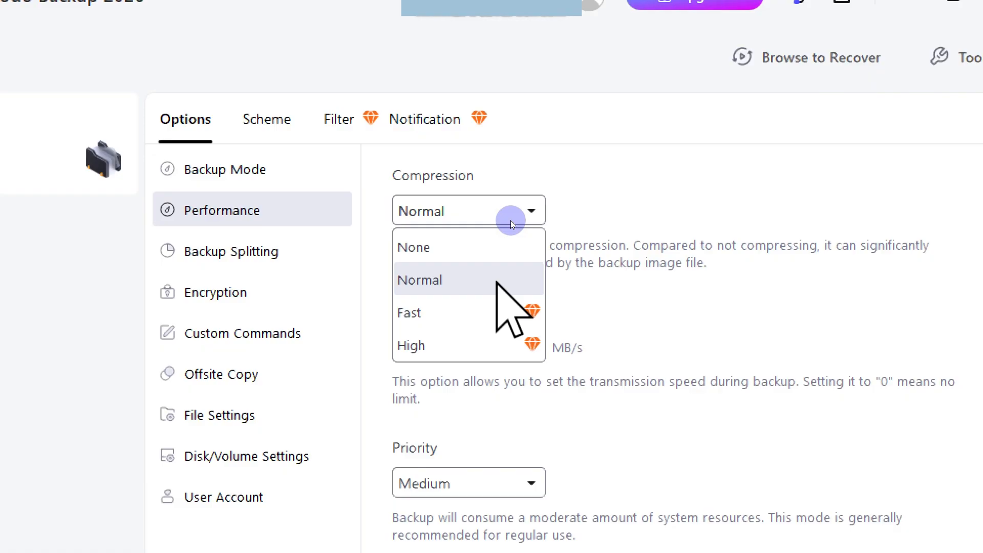
left_click(511, 224)
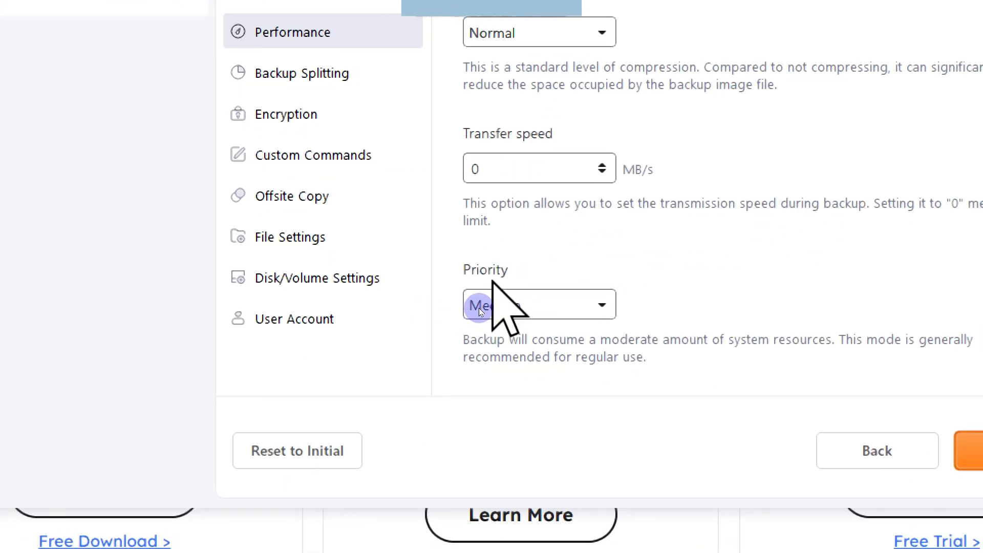
left_click(492, 281)
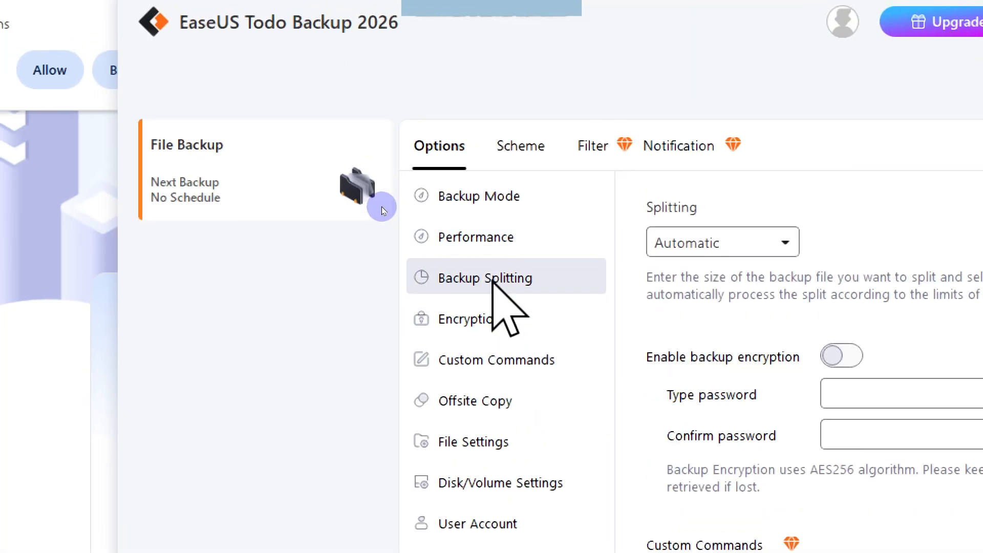
Split the backup into FAT32-4096 pieces and enable backup encryption with a confirmed password
left_click(492, 280)
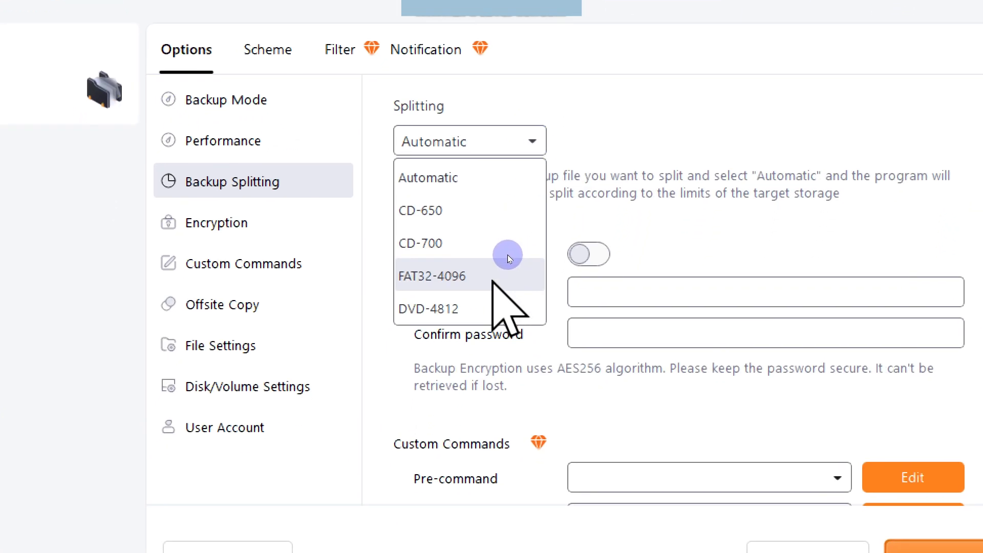
left_click(507, 259)
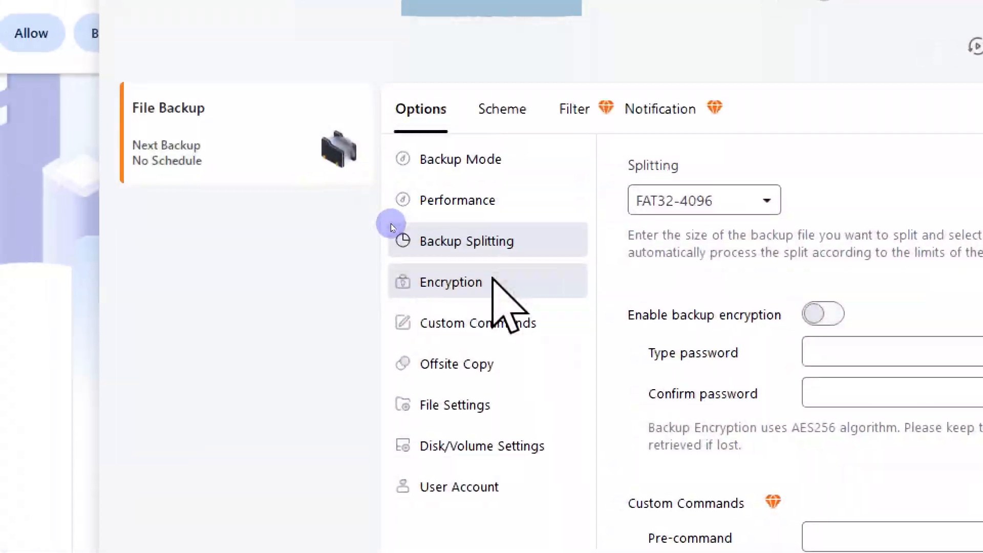
left_click(308, 329)
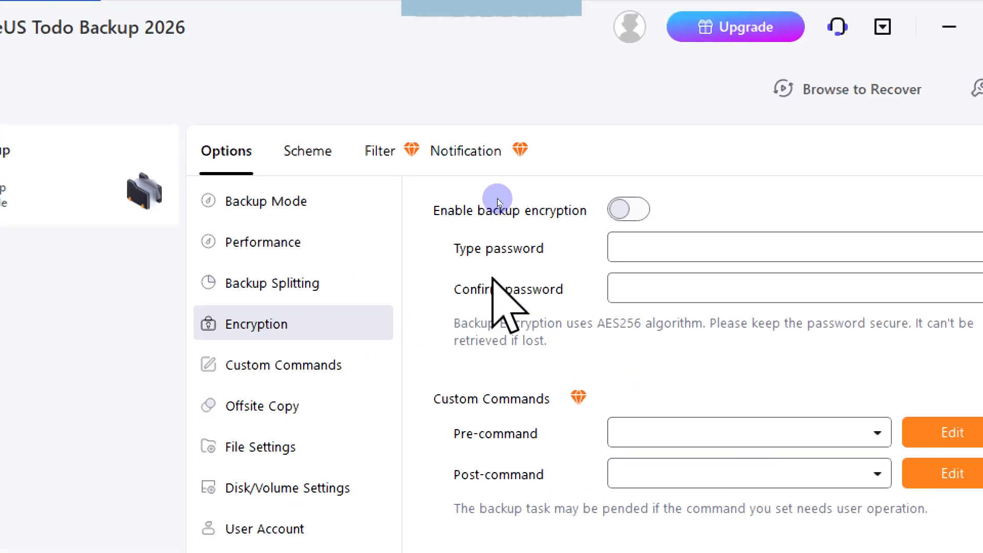
left_click(494, 272)
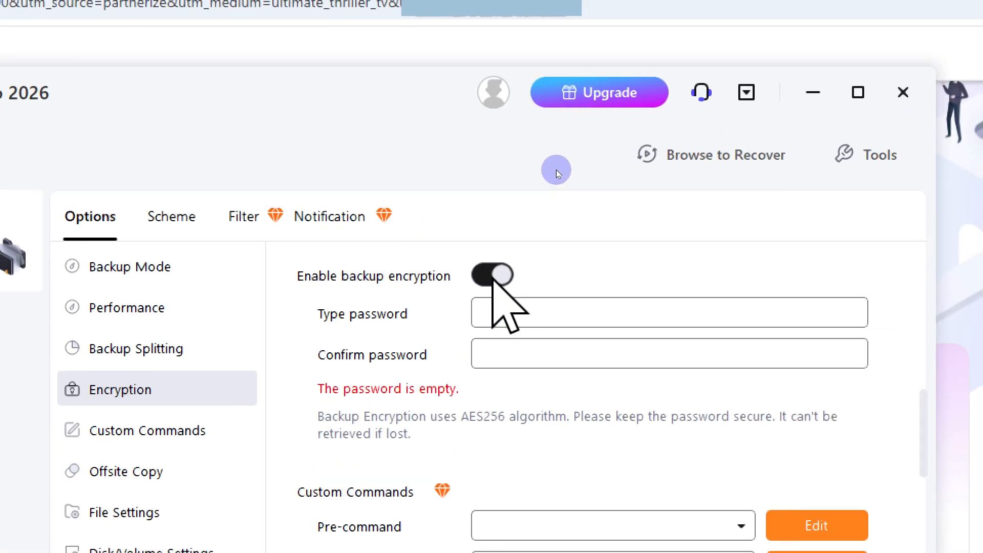
type("•••••••")
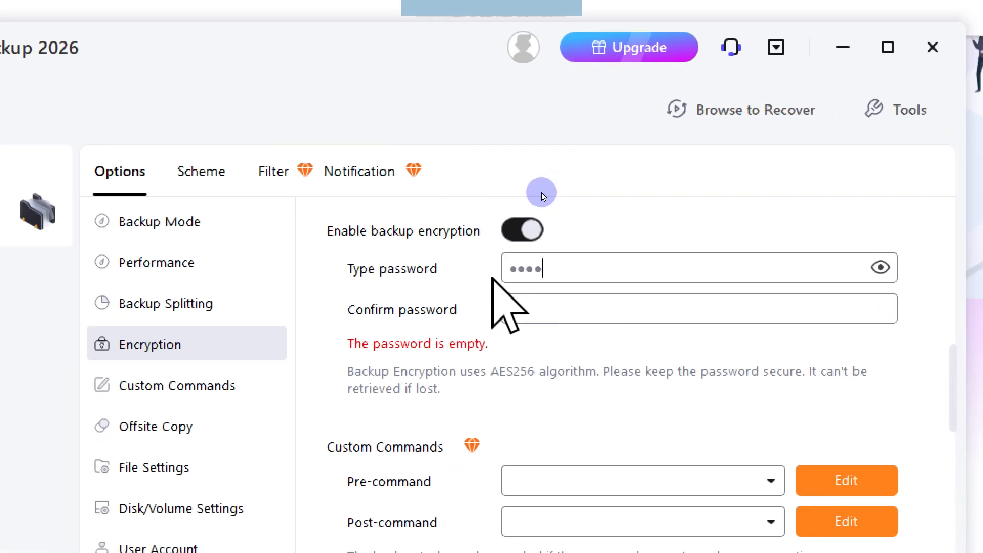
type("•")
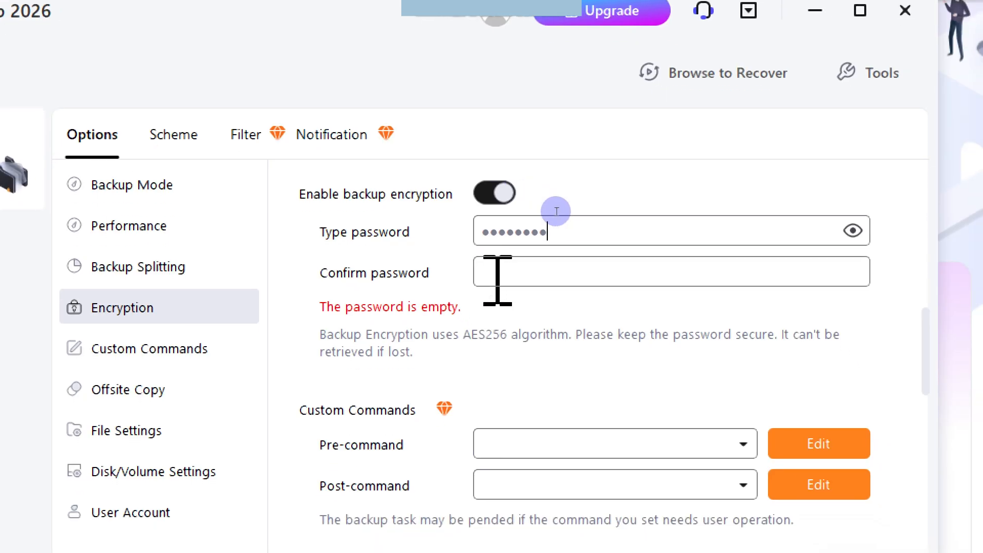
key("Tab")
type("••••••••")
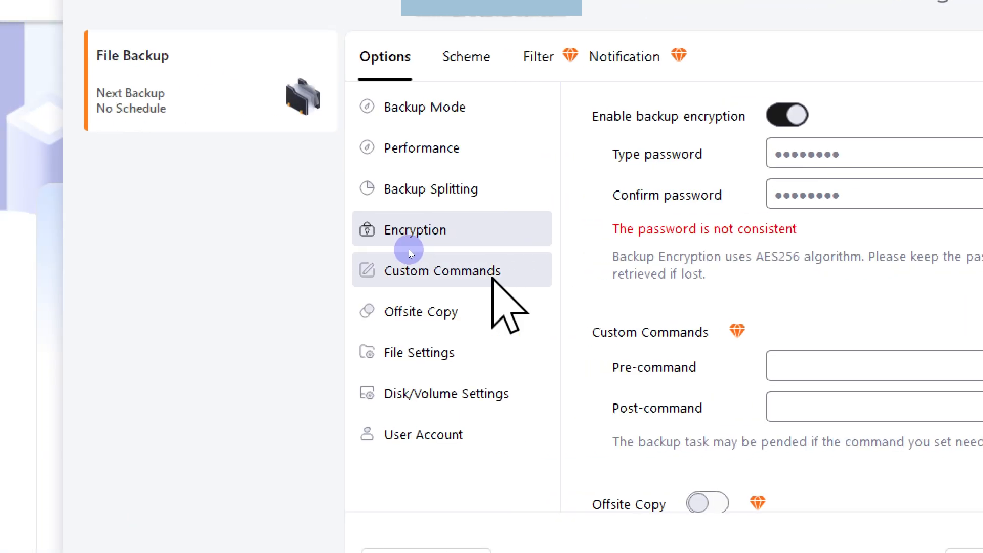
left_click(408, 253)
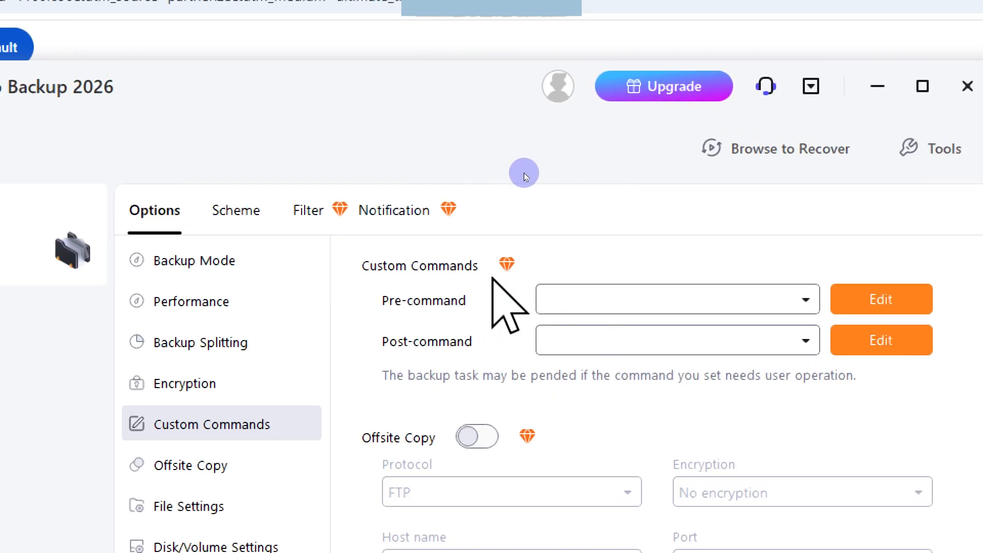
Leave Offsite Copy, File, Disk/Volume and User Account settings at defaults and save the options
left_click(236, 456)
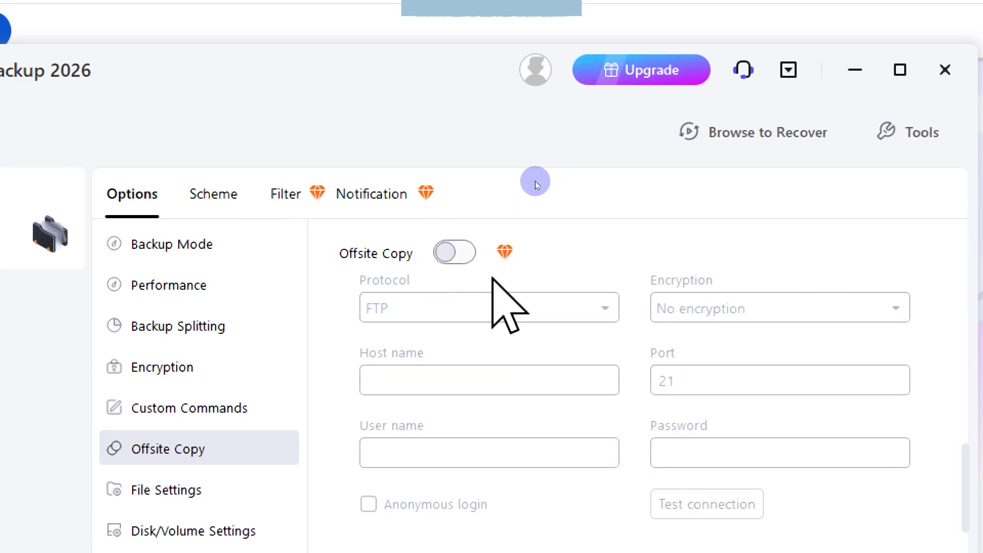
left_click(131, 499)
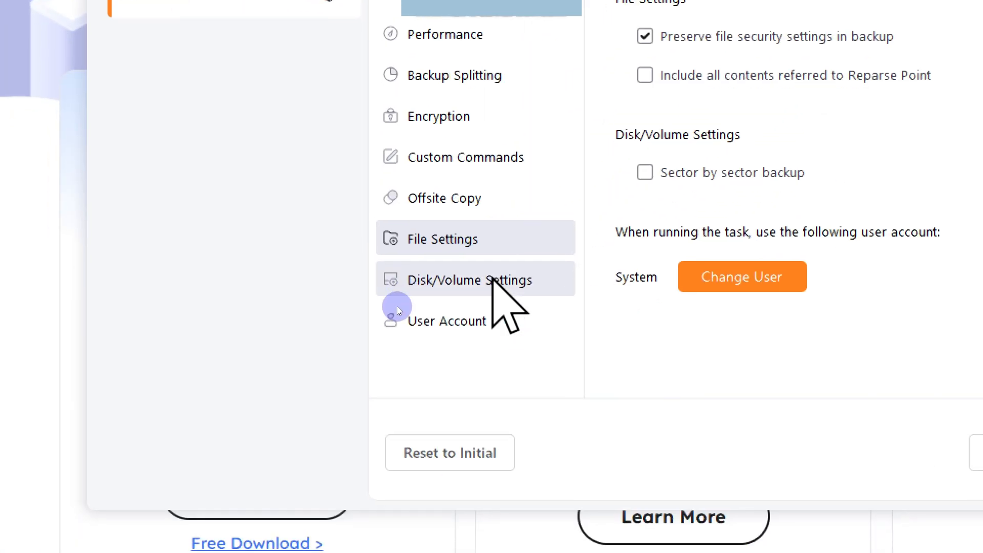
left_click(397, 305)
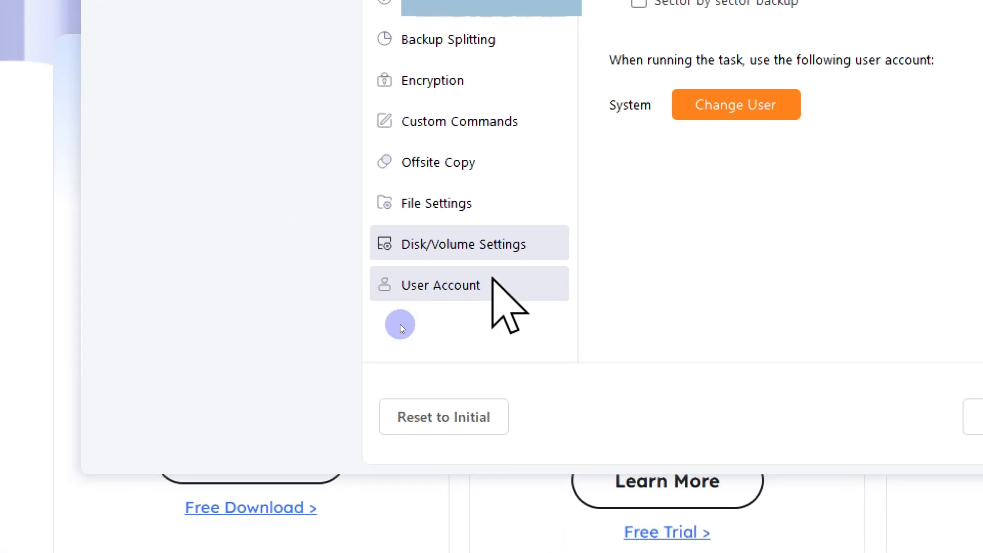
left_click(492, 282)
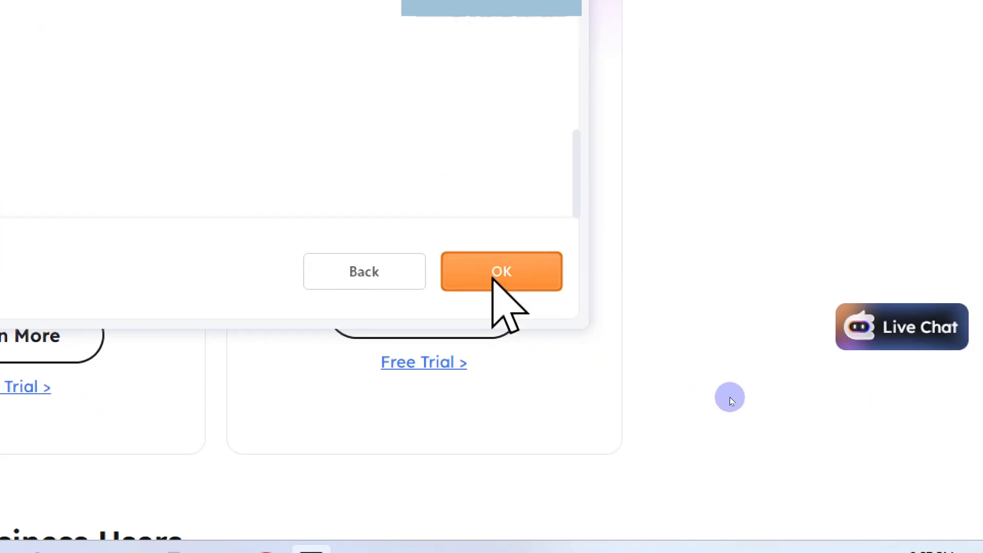
left_click(494, 279)
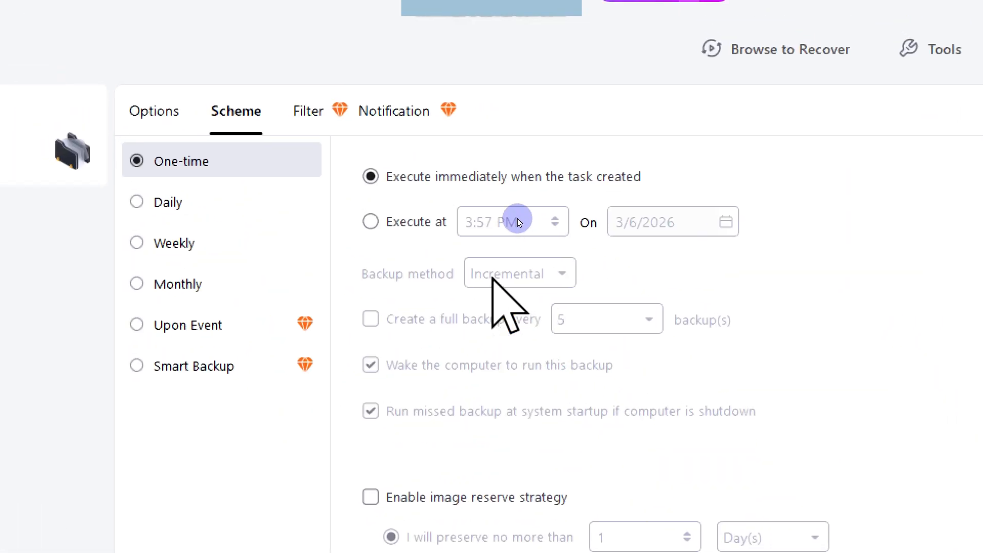
Schedule the backup monthly on the first Monday at 3:57 PM and save it
left_click(256, 212)
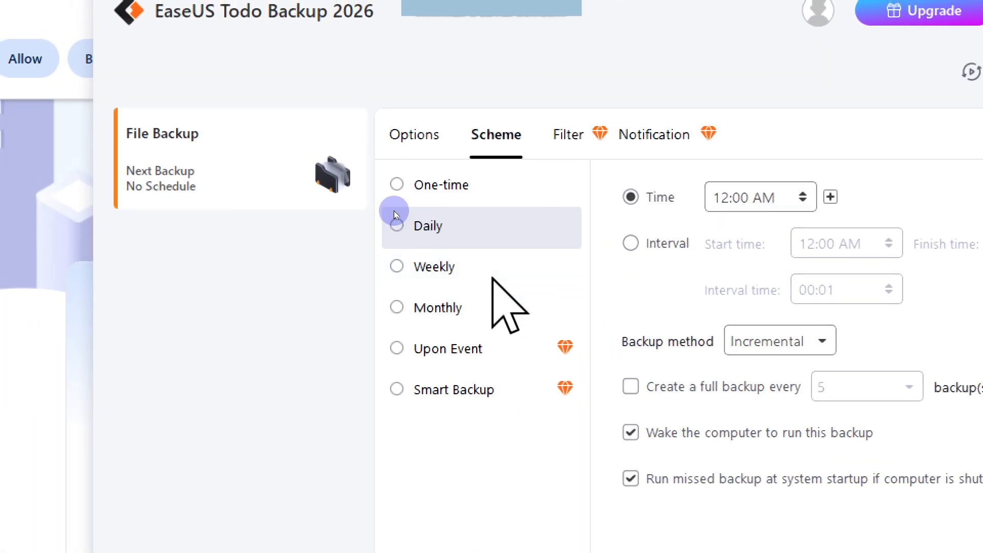
left_click(492, 279)
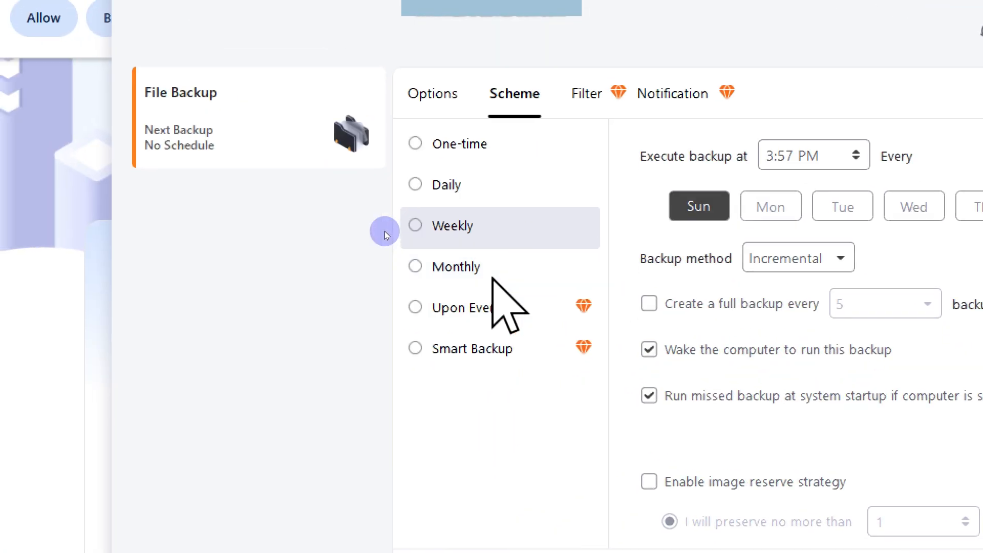
left_click(493, 279)
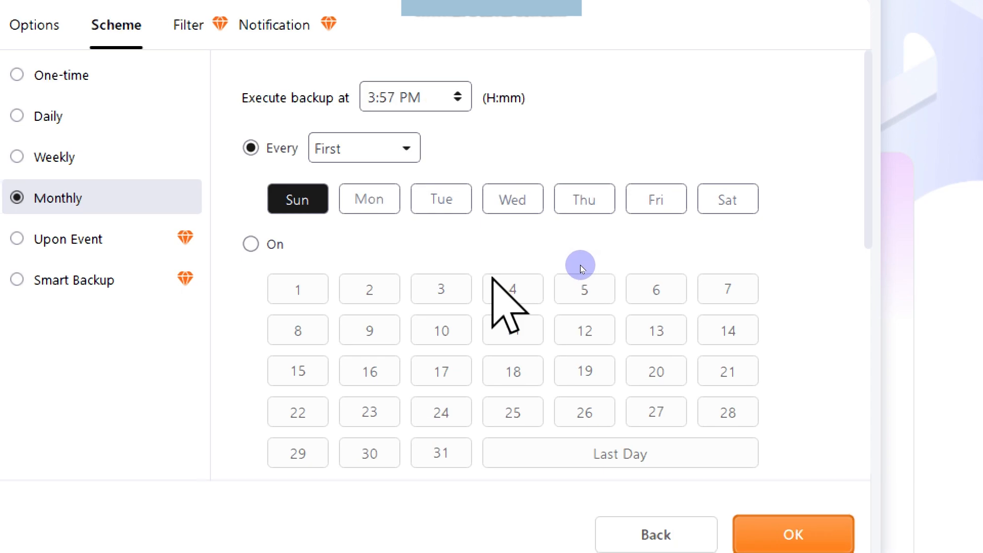
left_click(392, 197)
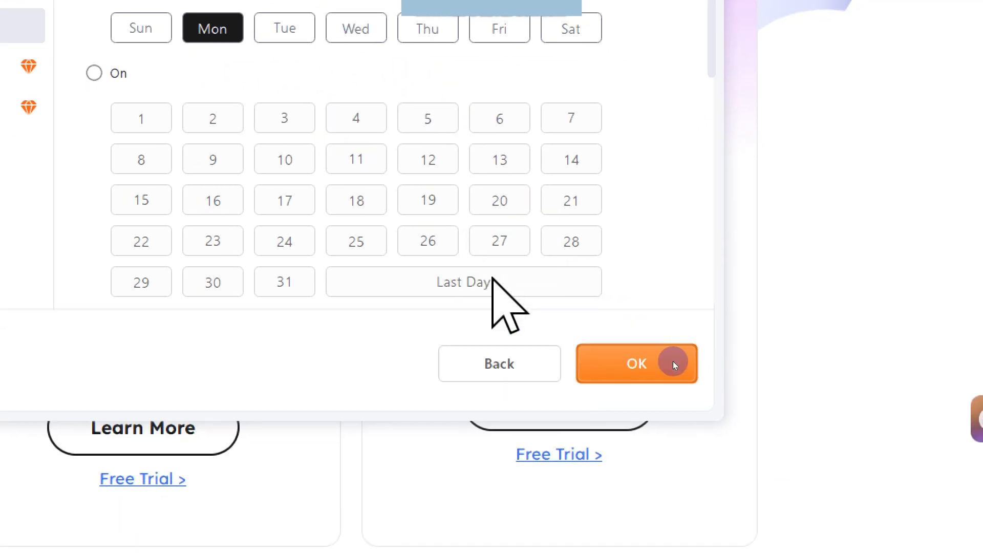
left_click(494, 279)
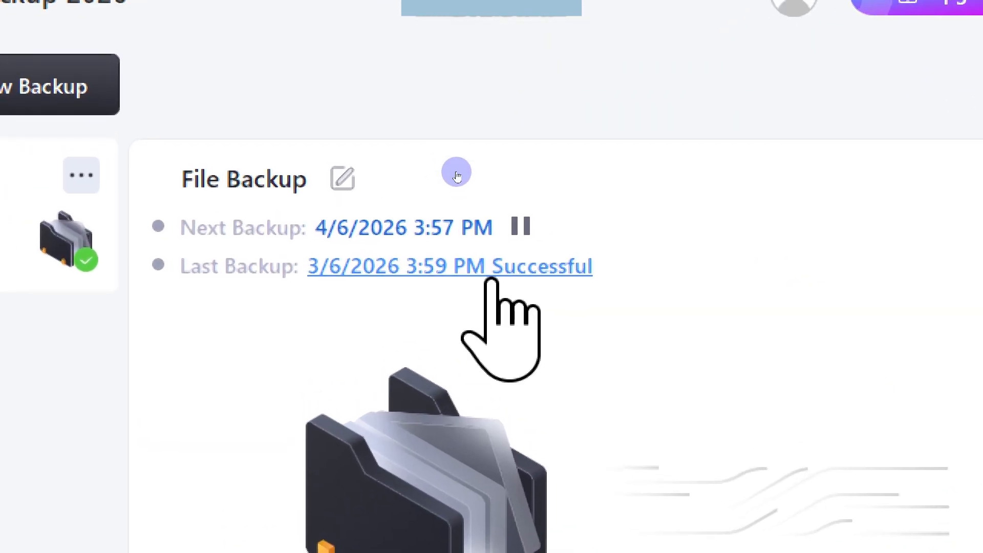
Review the successful backup log, then inspect the File Backup folder on drive E:
left_click(491, 271)
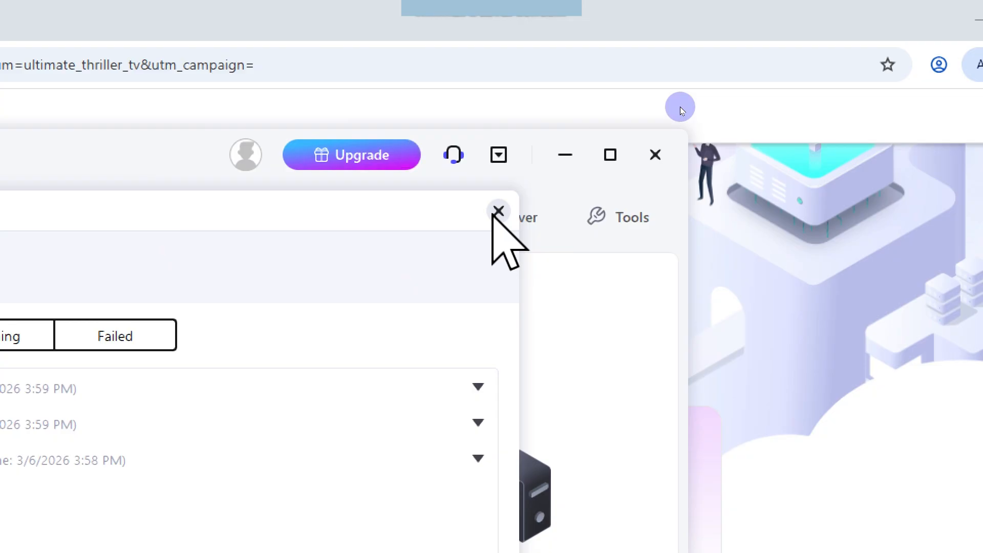
left_click(495, 212)
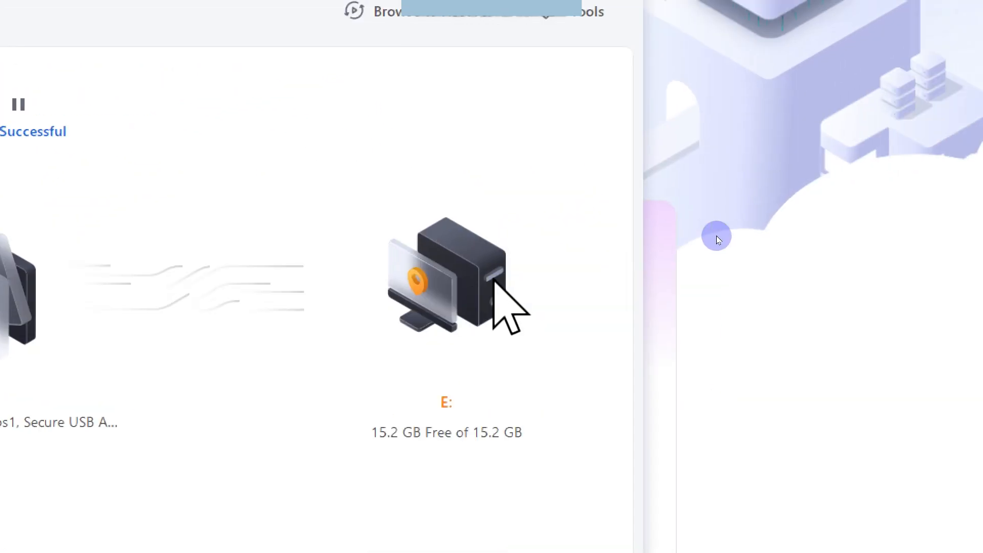
left_click(493, 279)
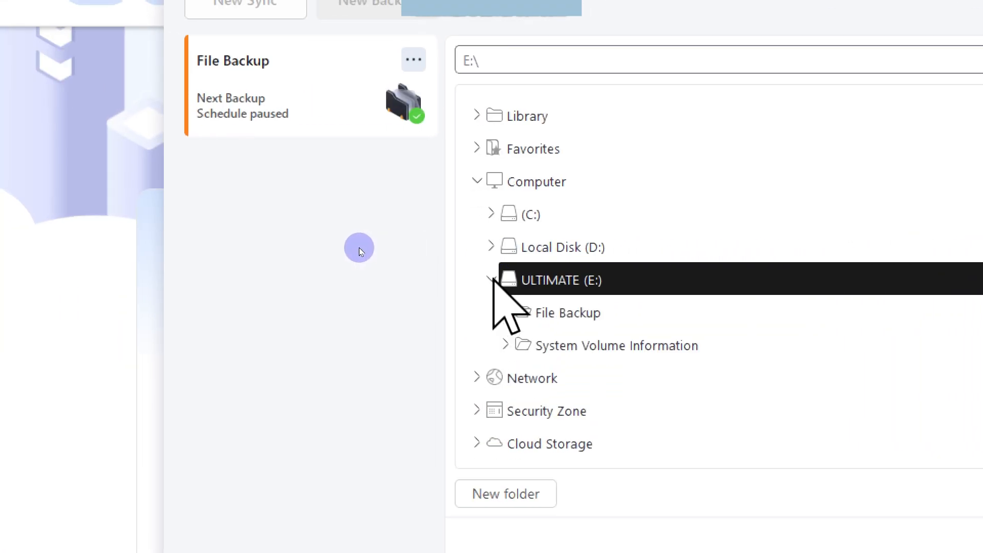
left_click(493, 279)
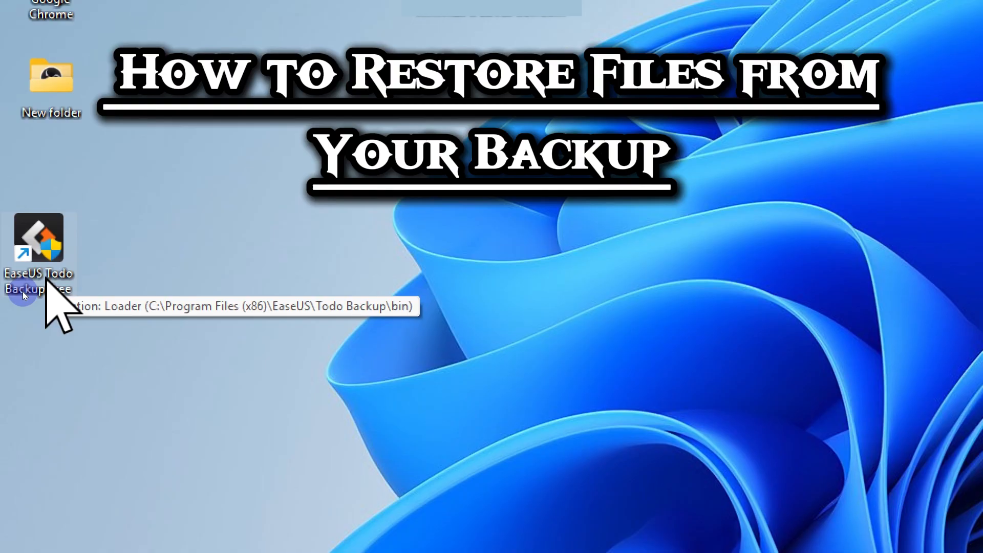
Relaunch EaseUS and pick E:\File Backup\File Backup_20260306_Full_v1.pbd as the image to recover
double_click(22, 291)
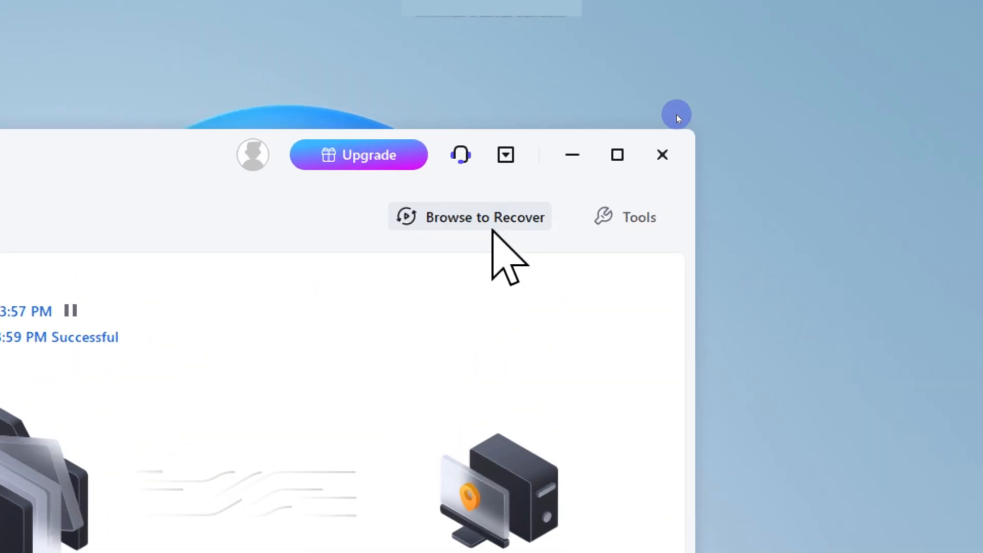
left_click(484, 221)
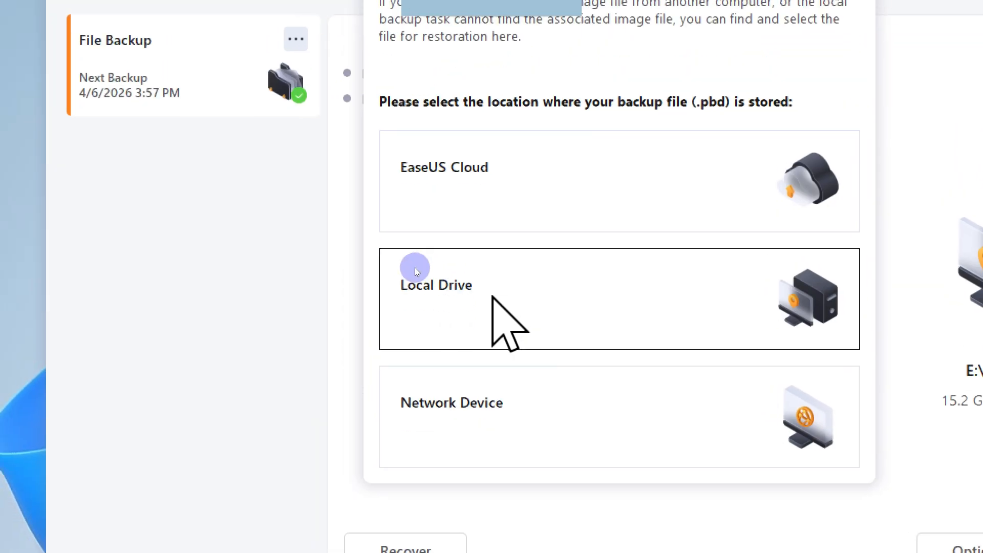
left_click(436, 189)
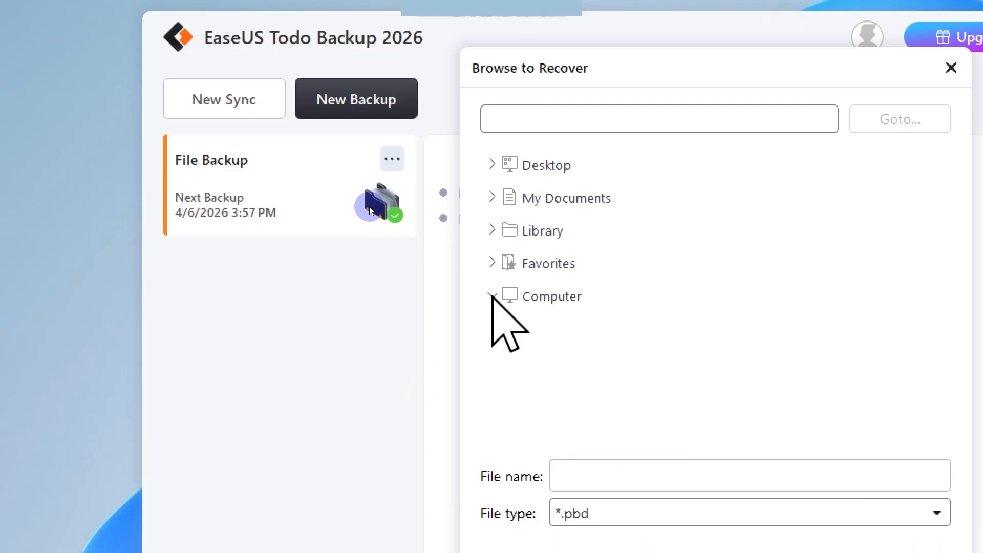
double_click(491, 293)
left_click(453, 392)
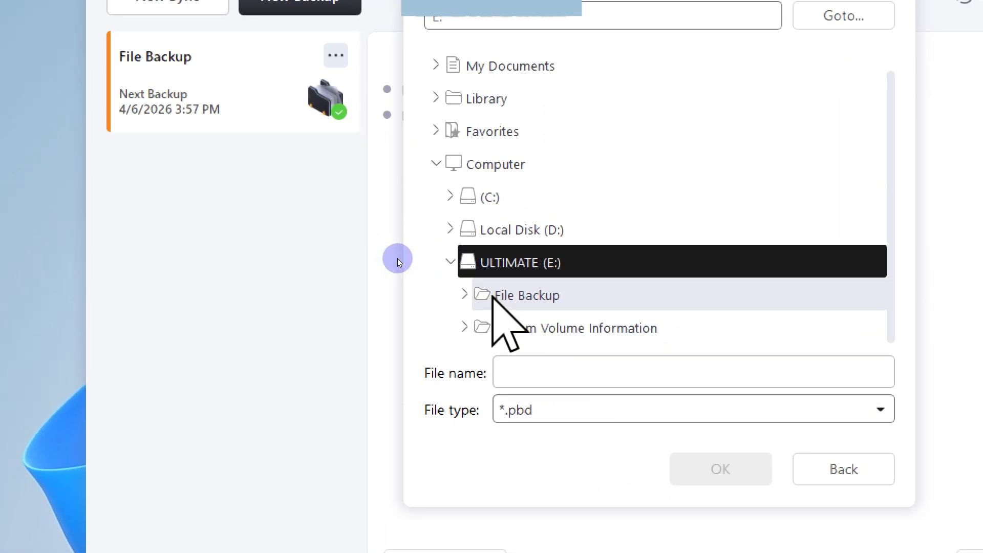
double_click(494, 295)
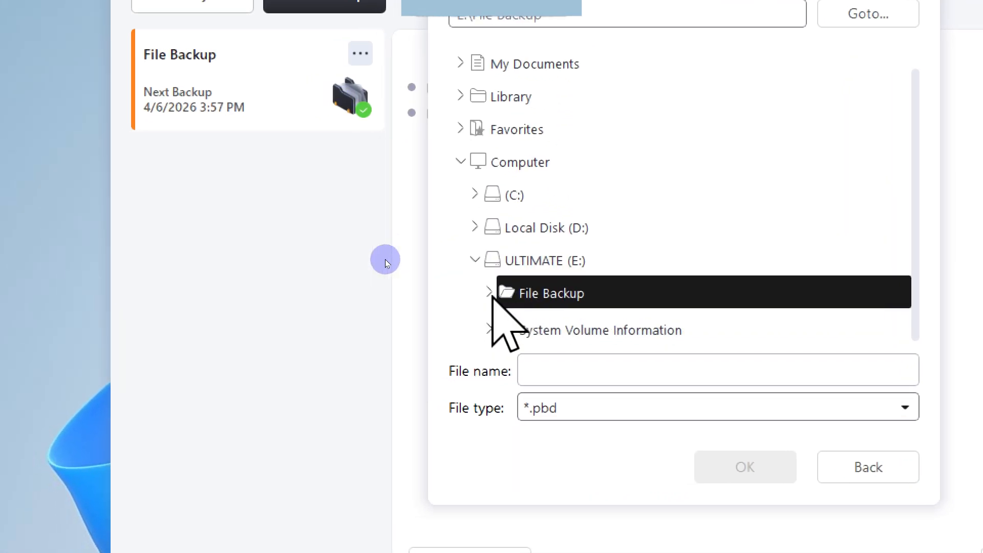
left_click(628, 296)
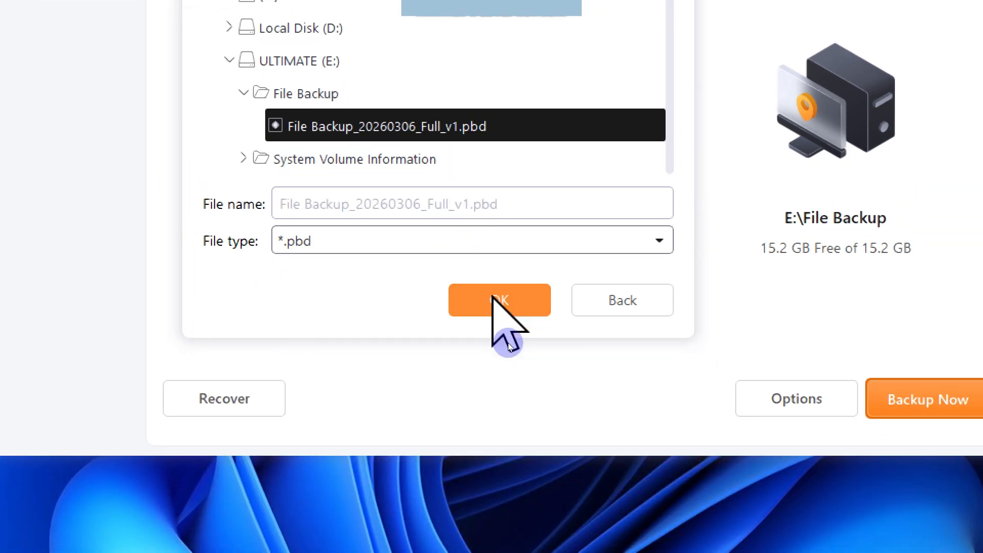
left_click(583, 465)
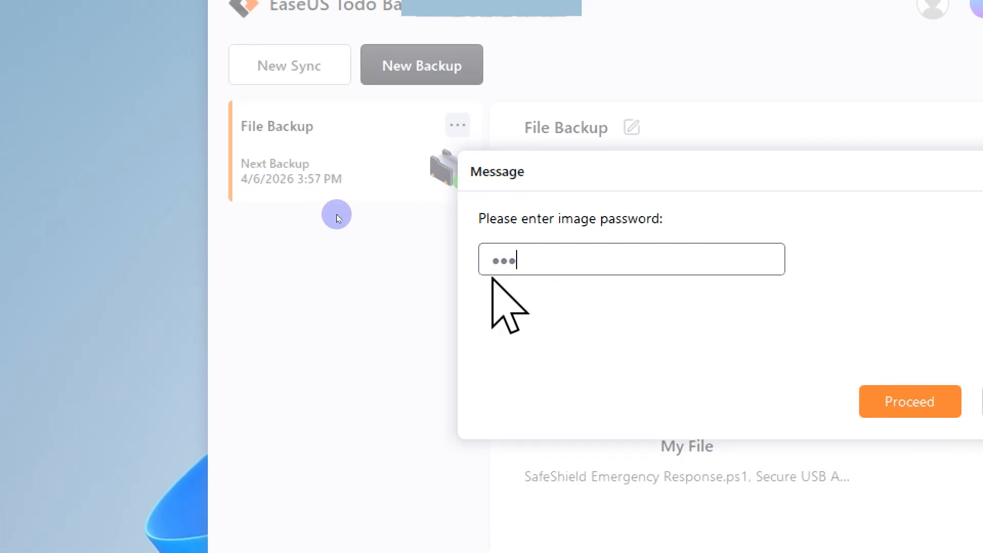
Unlock the image with its password and restore its files until Recovery completed appears
type("1")
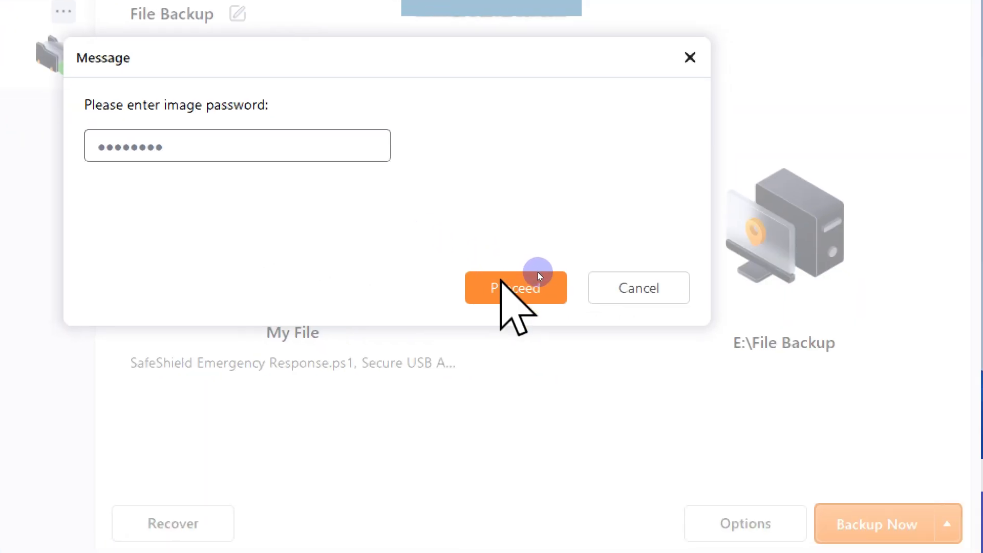
left_click(910, 402)
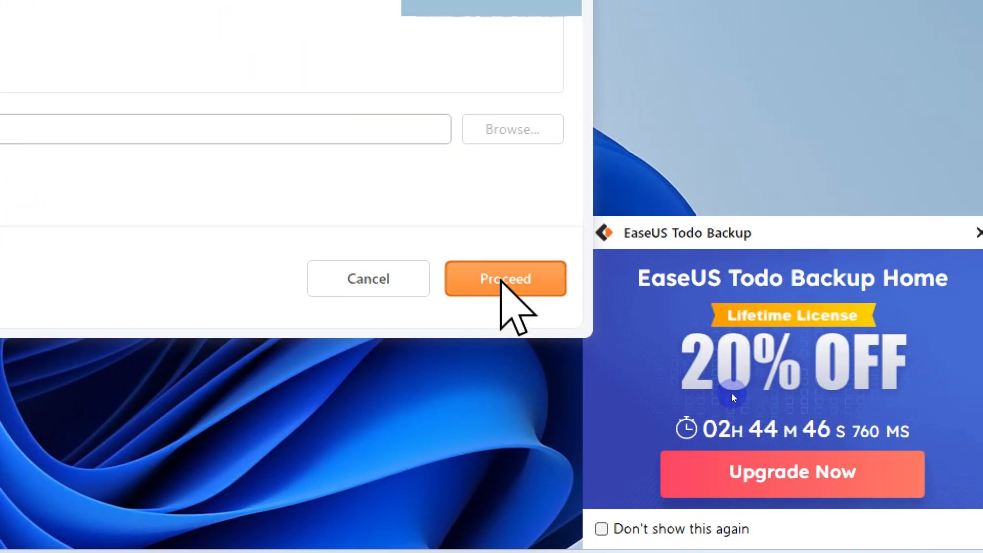
left_click(505, 280)
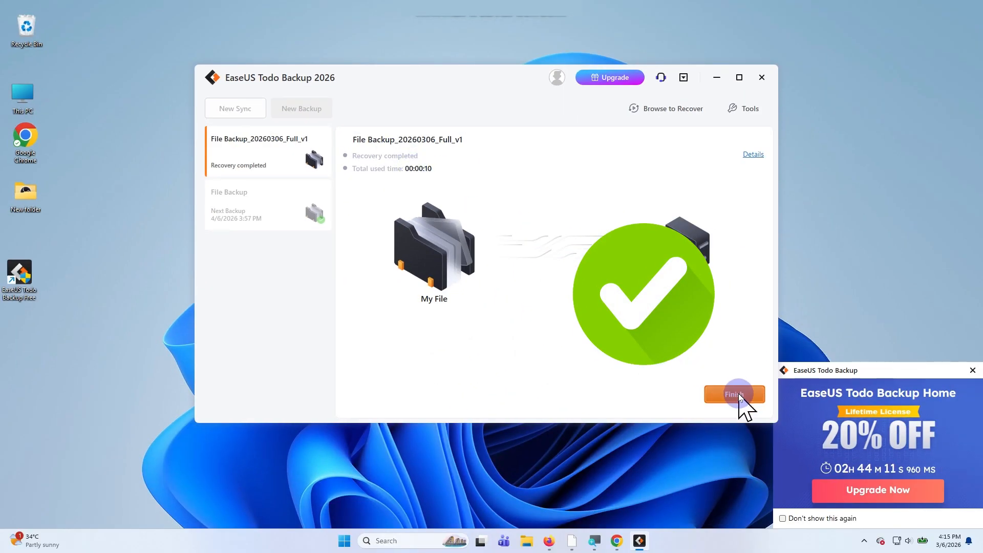
left_click(738, 394)
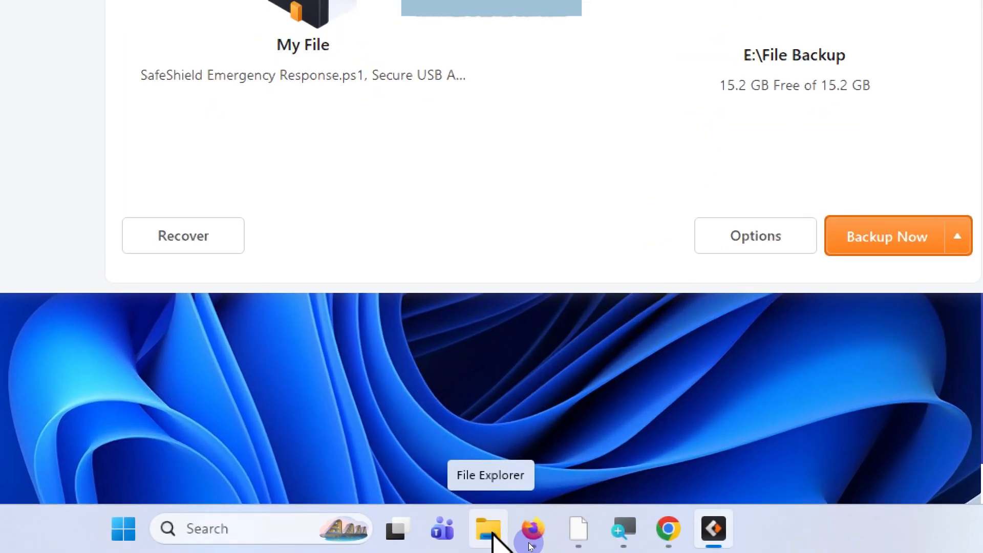
Open Documents\work in File Explorer to confirm the seven recovered PowerShell scripts
left_click(493, 534)
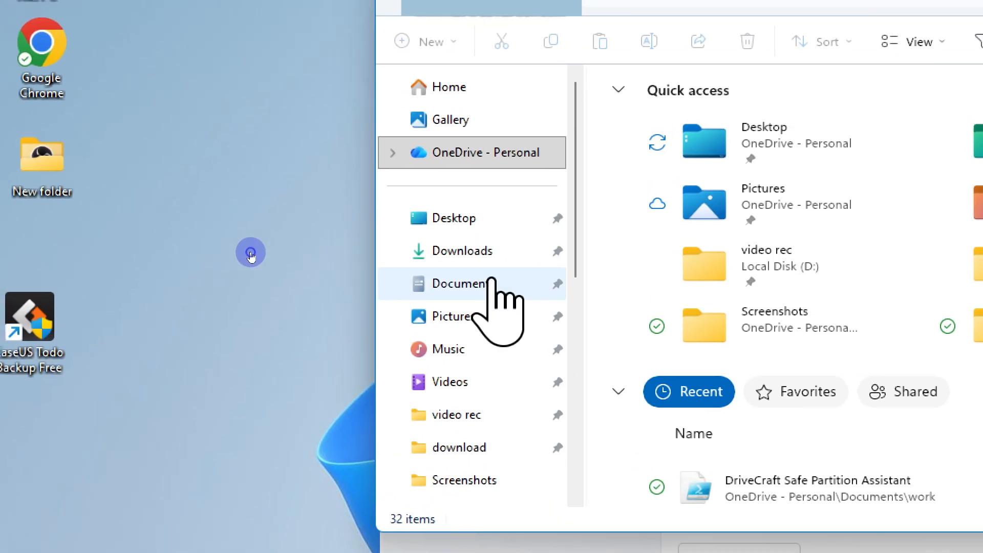
left_click(456, 224)
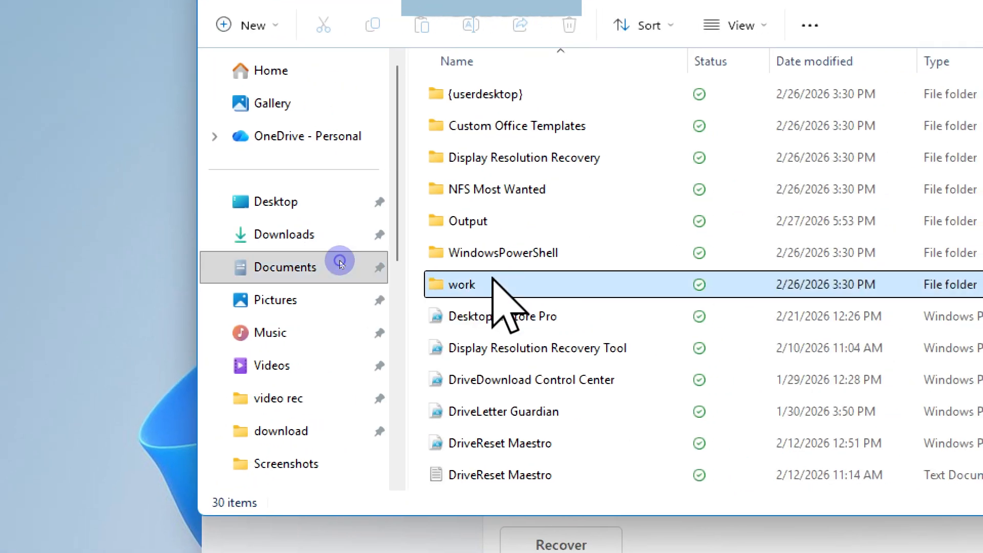
double_click(462, 285)
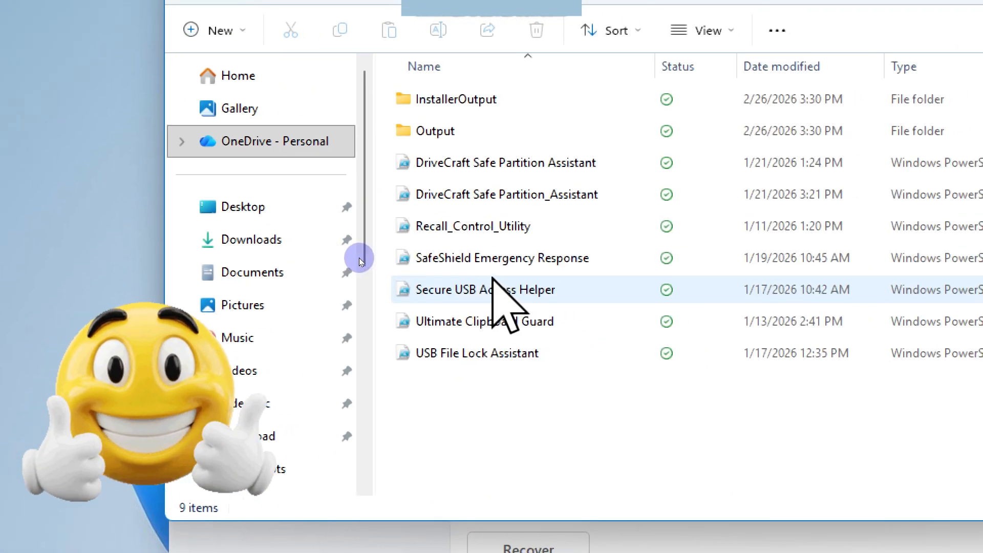